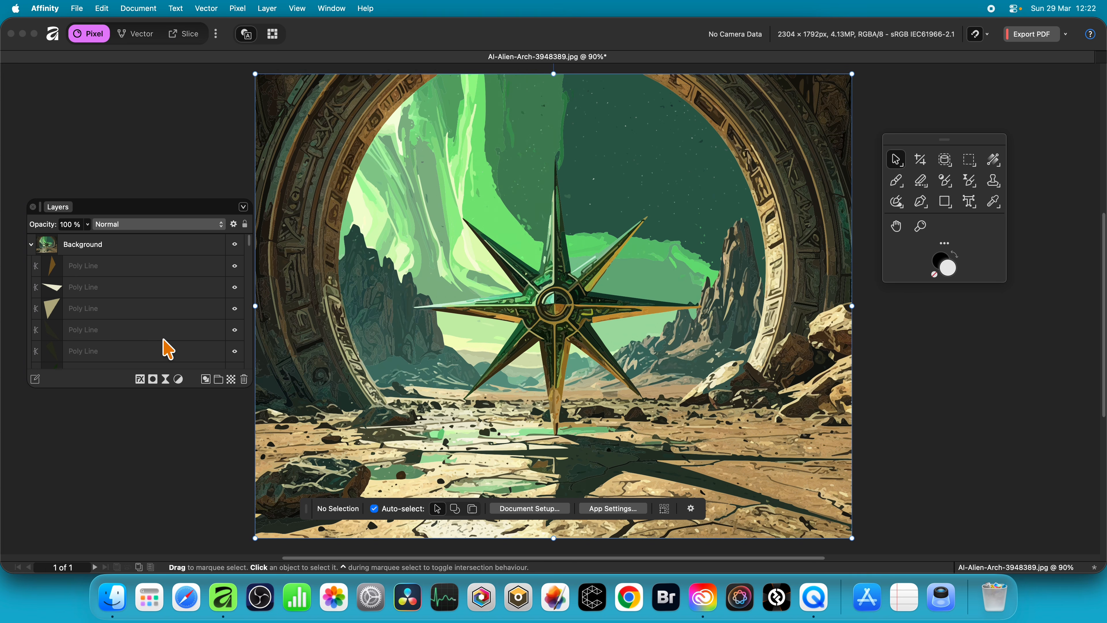
Step: Select all the traced curves inside the Background layer and remove their fill
left_click(123, 274)
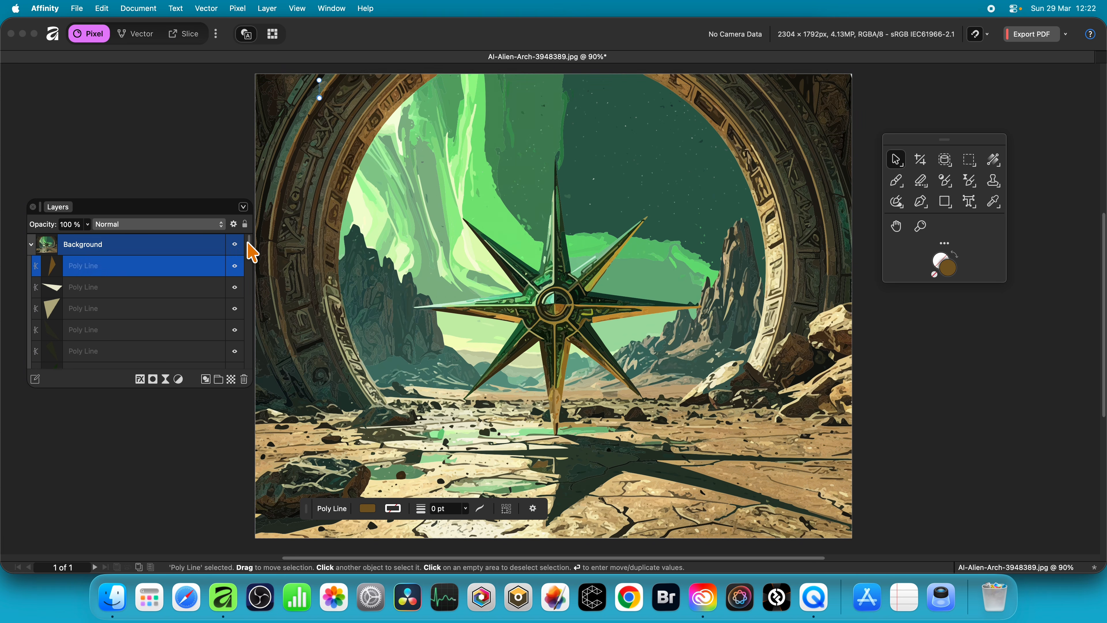
left_click_drag(250, 244, 247, 376)
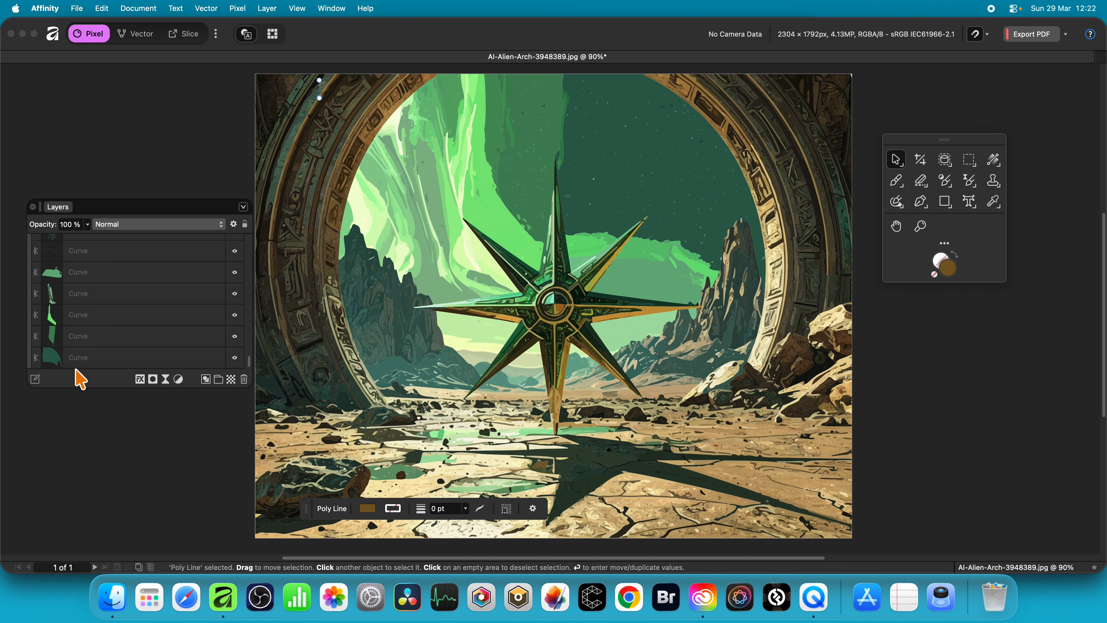
left_click(93, 360, "shift")
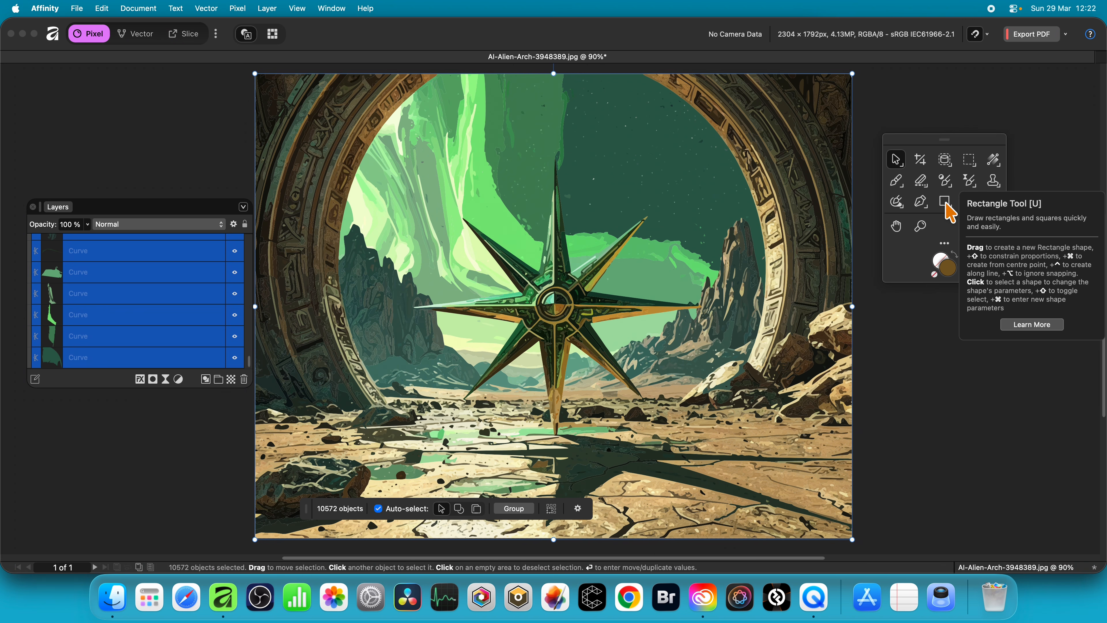
left_click(945, 203)
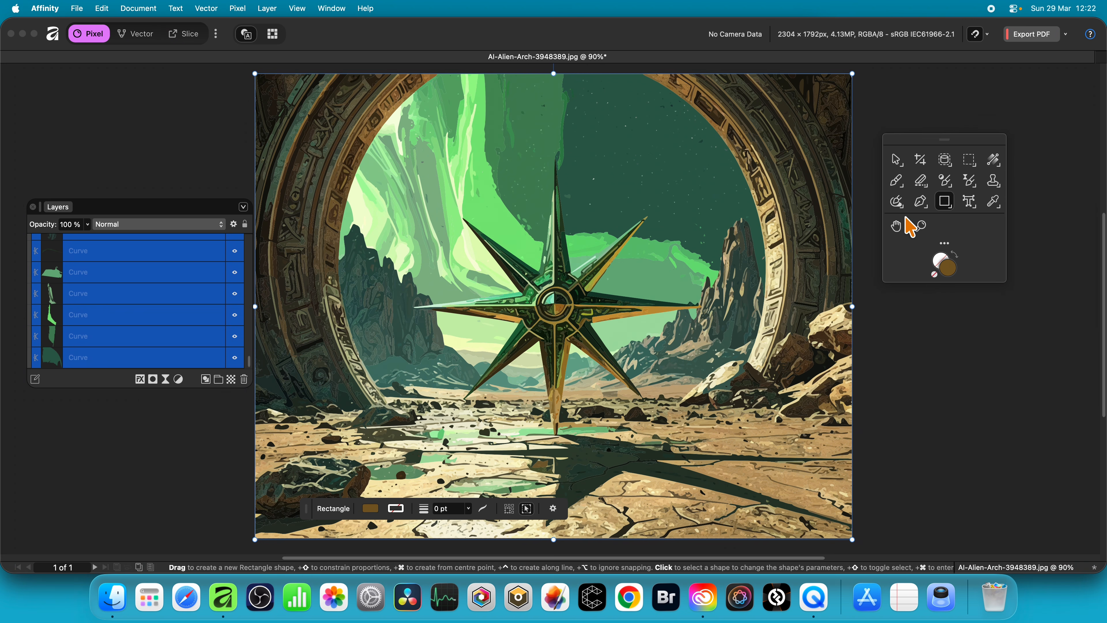
left_click(370, 509)
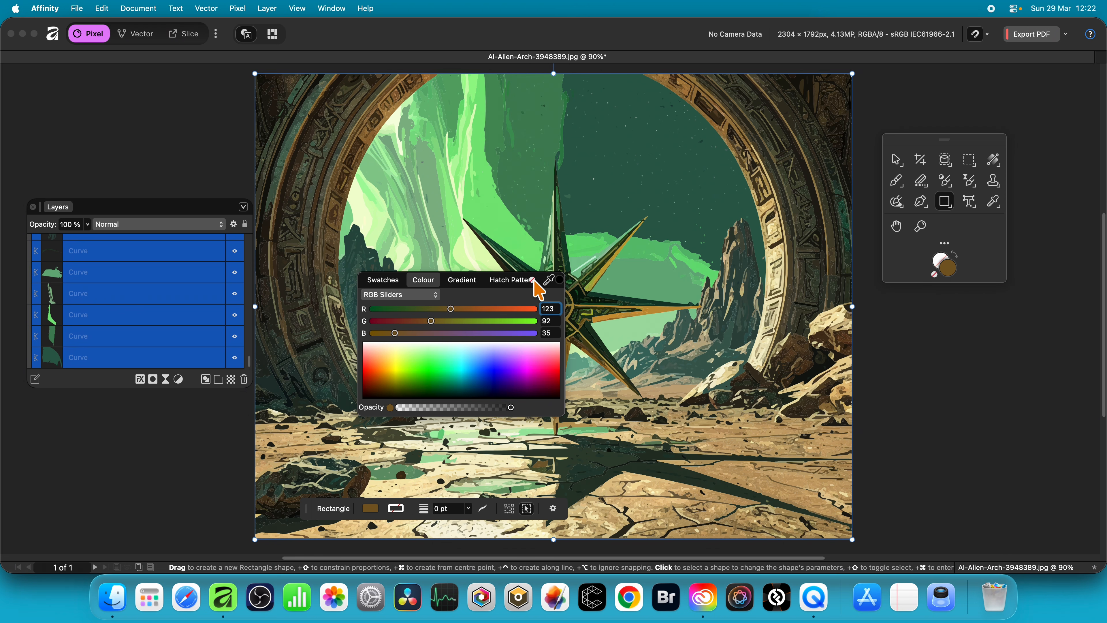
left_click(532, 281)
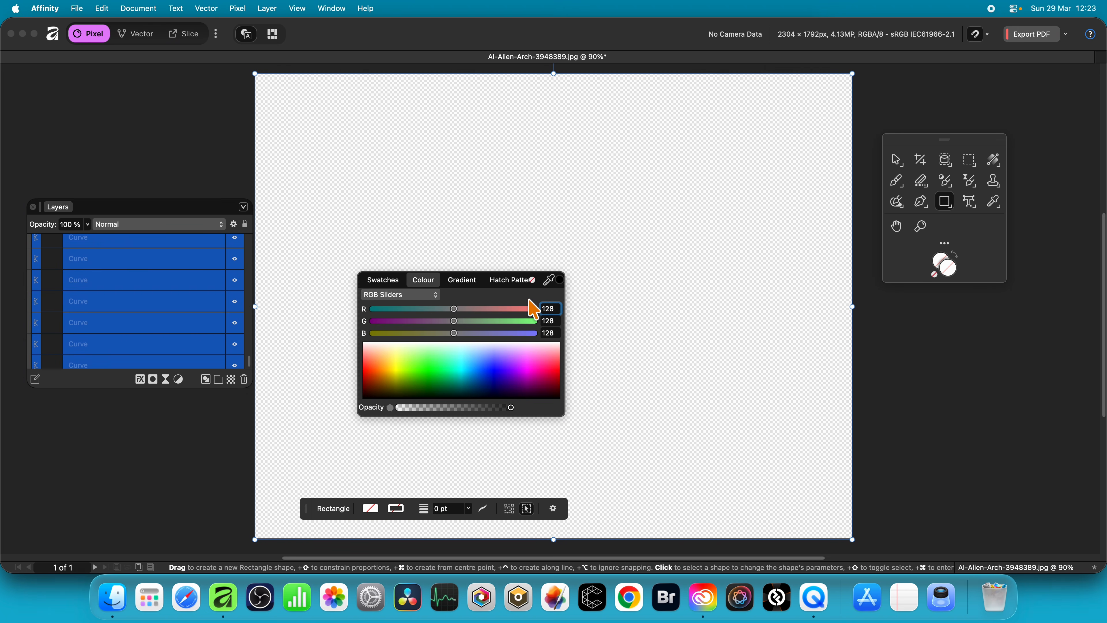
Step: Give the selected curves a dark purple stroke (R 55, G 0, B 90) with a width of 3.5 pt
left_click(404, 512)
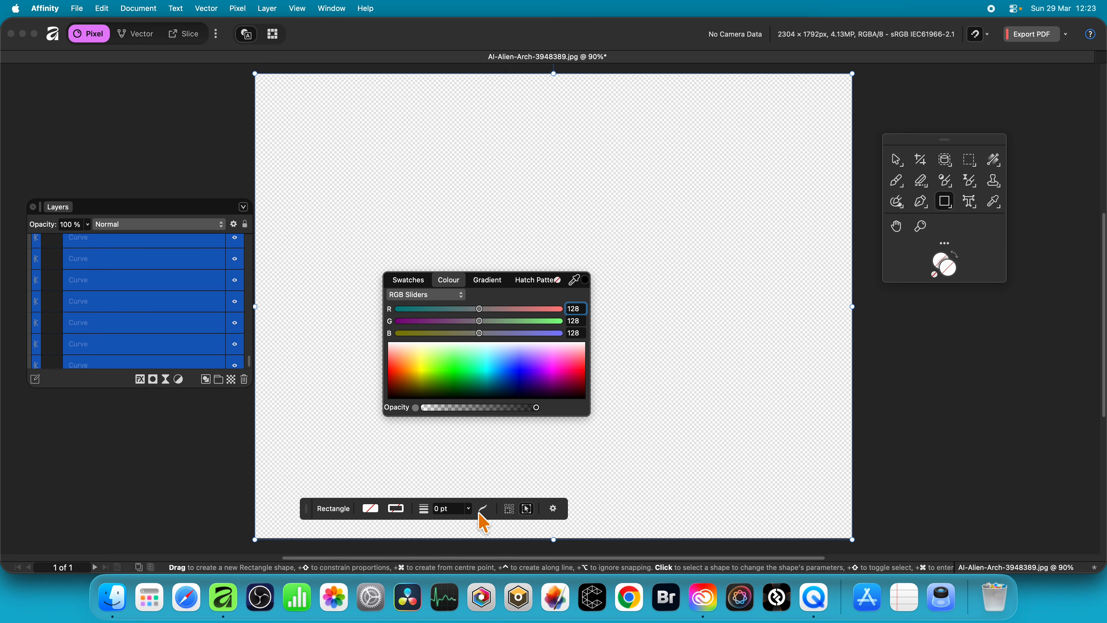
left_click_drag(524, 378, 539, 395)
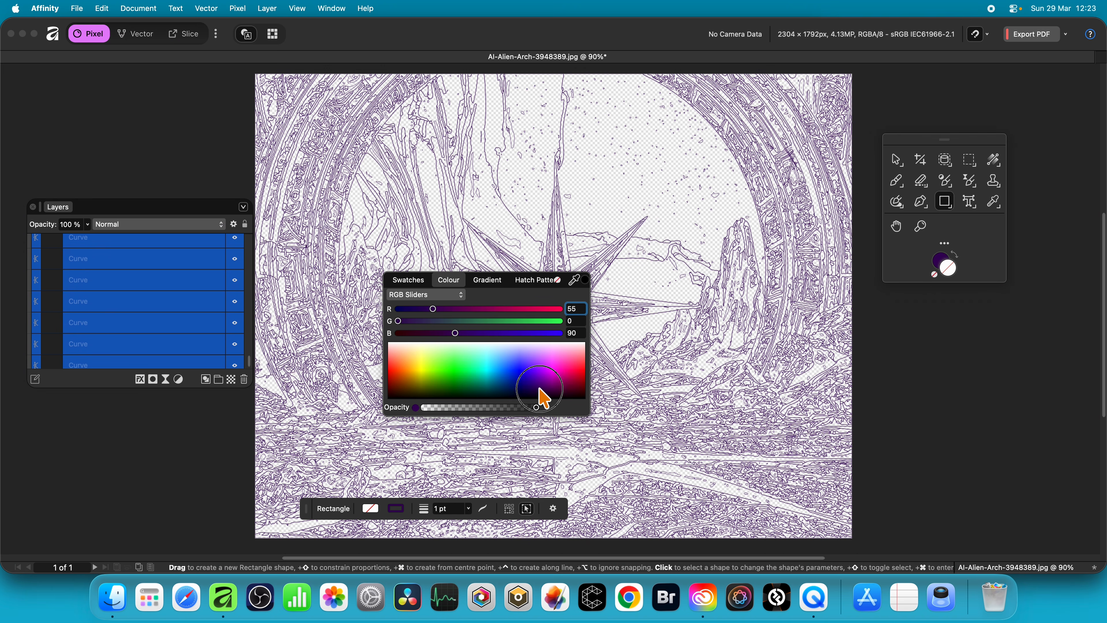
left_click(468, 510)
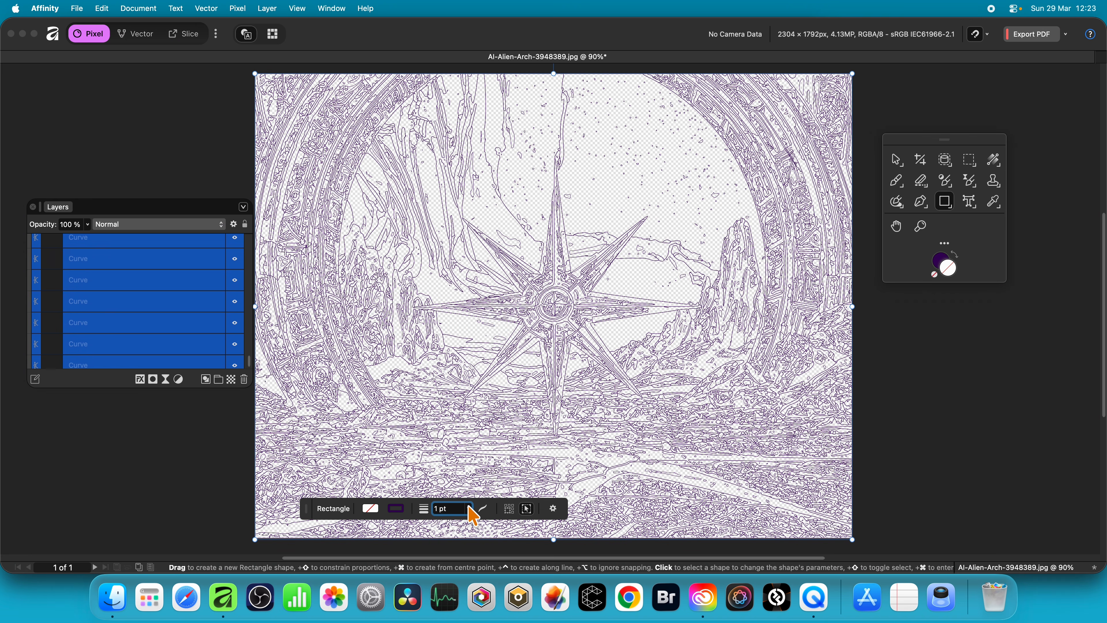
left_click(468, 508)
left_click_drag(470, 521, 473, 522)
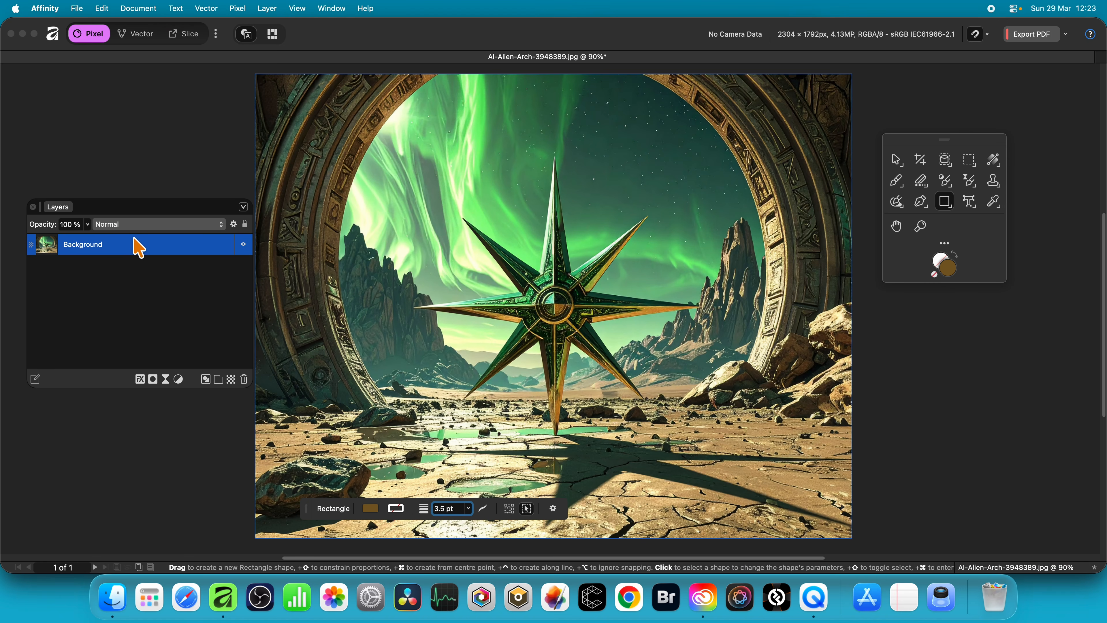
Step: Duplicate the Background image layer and select the upper copy
right_click(136, 256)
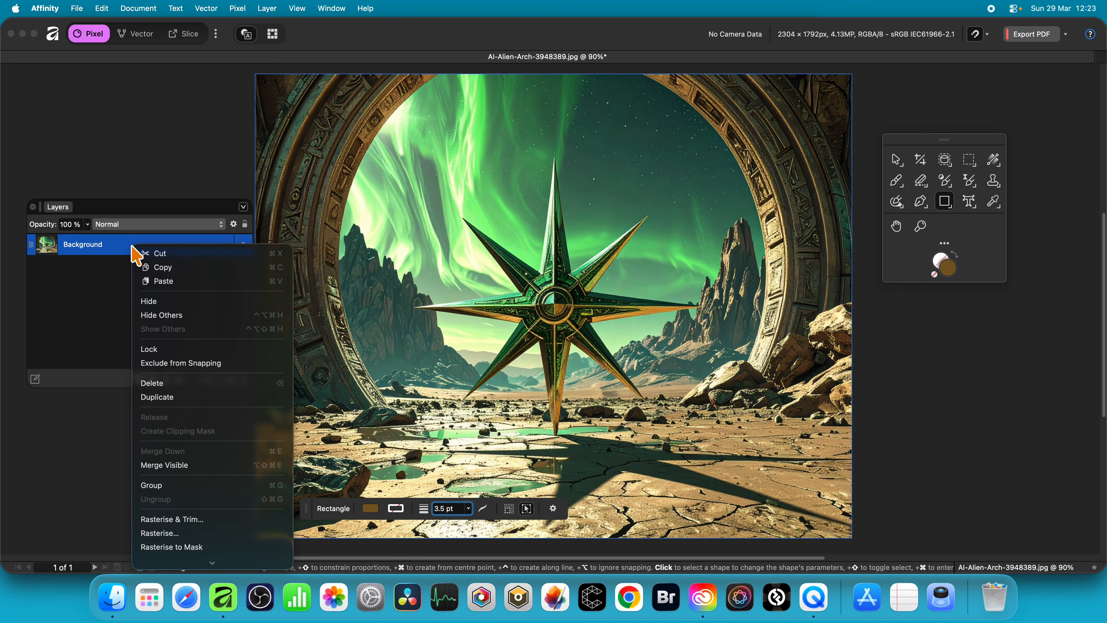
left_click(165, 398)
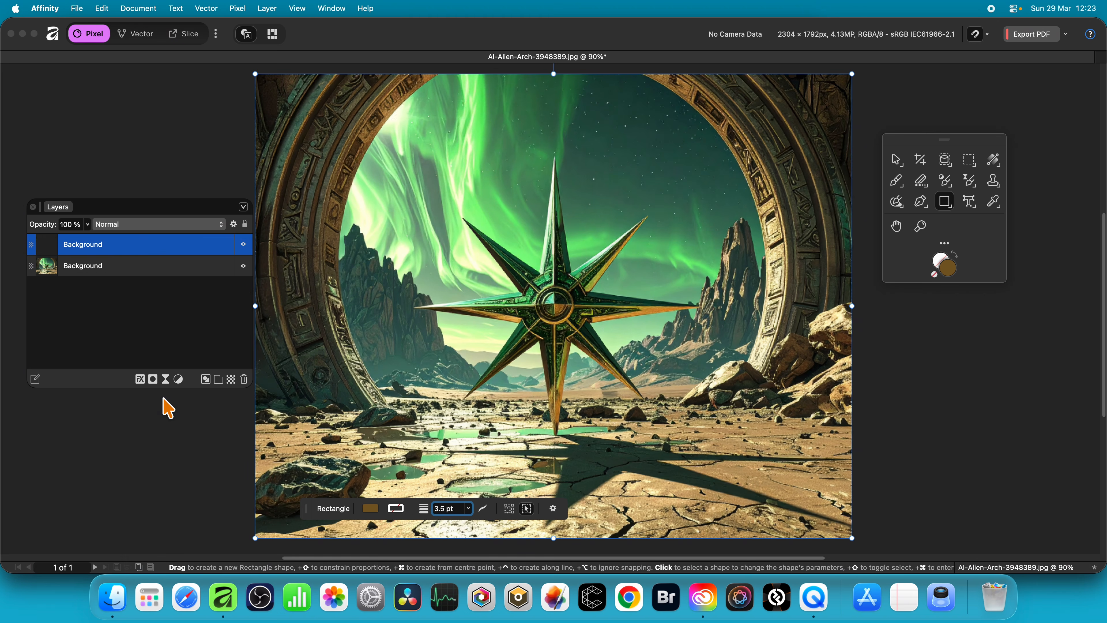
left_click(138, 256)
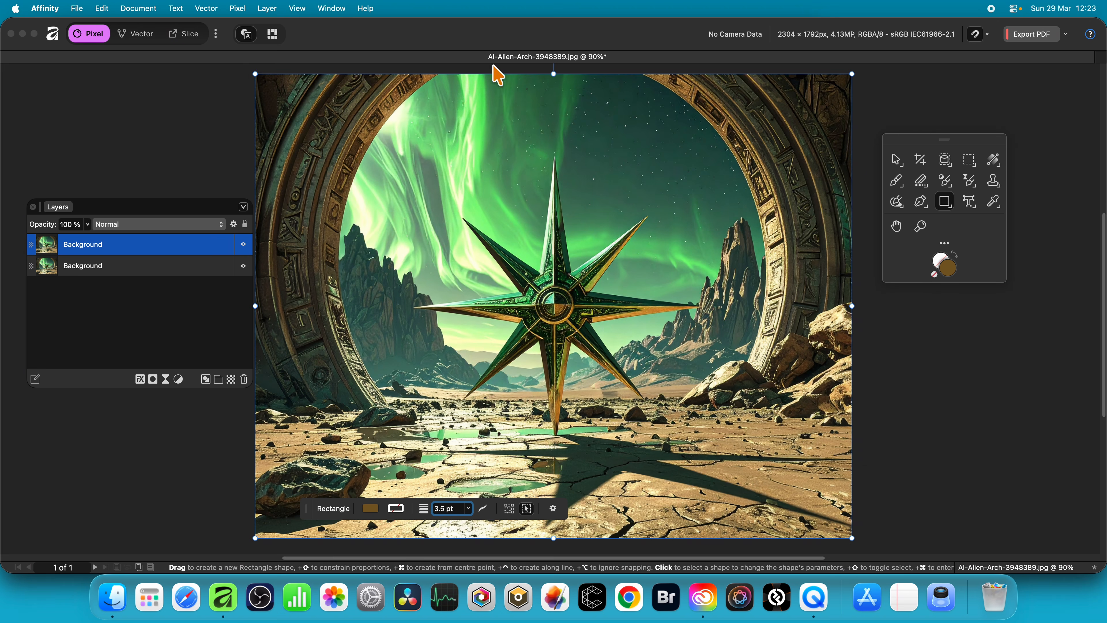
Step: Apply a Gaussian Blur with a 7.8 px radius to the duplicated Background layer
left_click(240, 8)
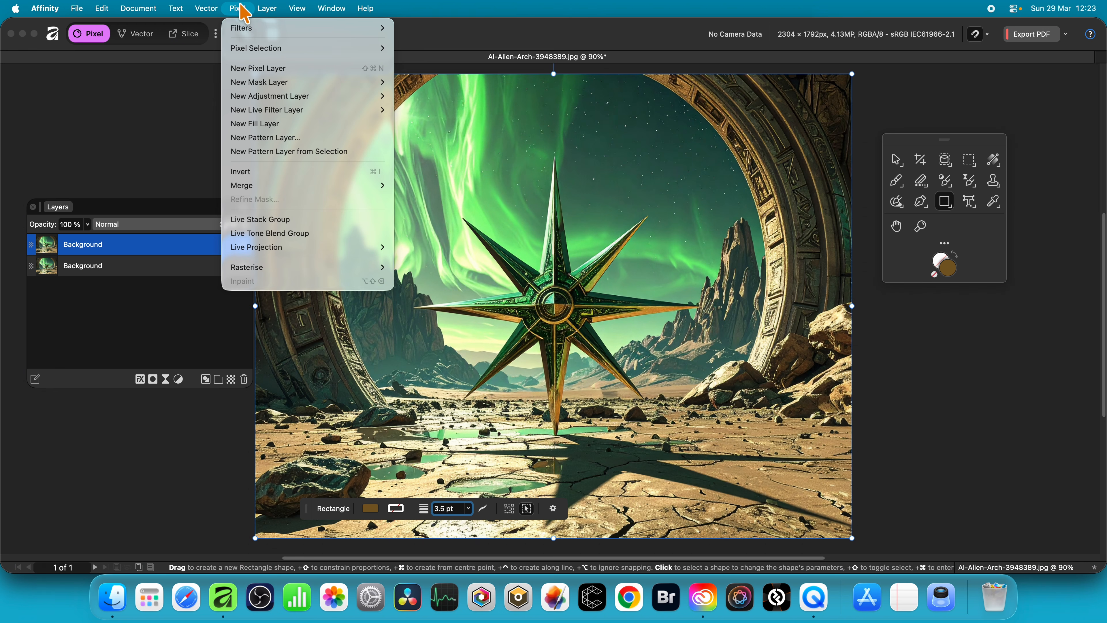
mouse_move(240, 28)
mouse_move(414, 62)
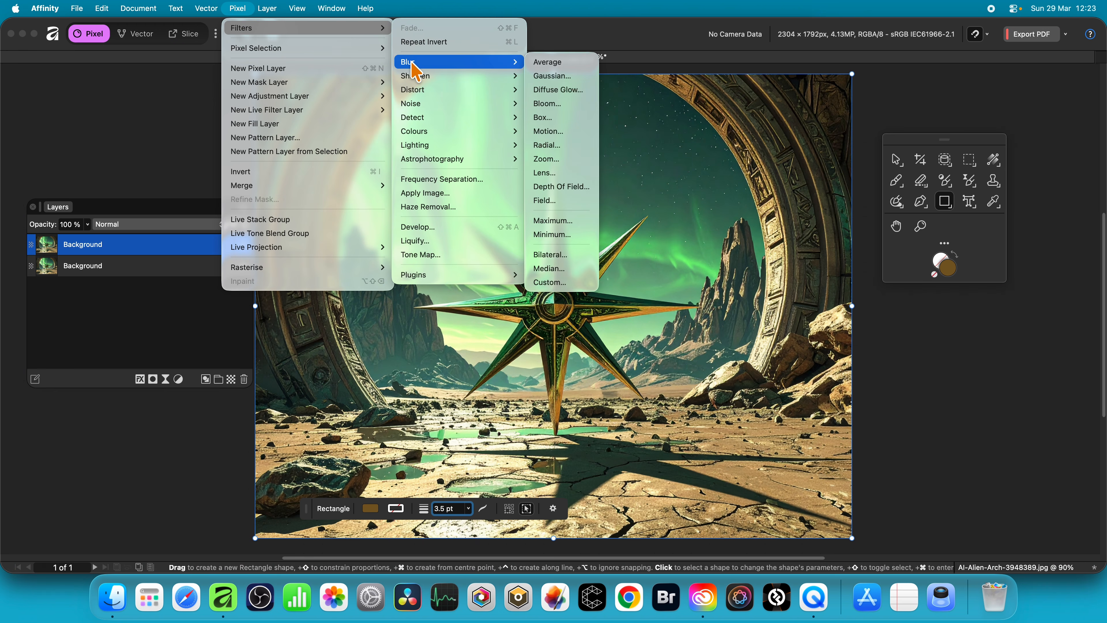
left_click(566, 76)
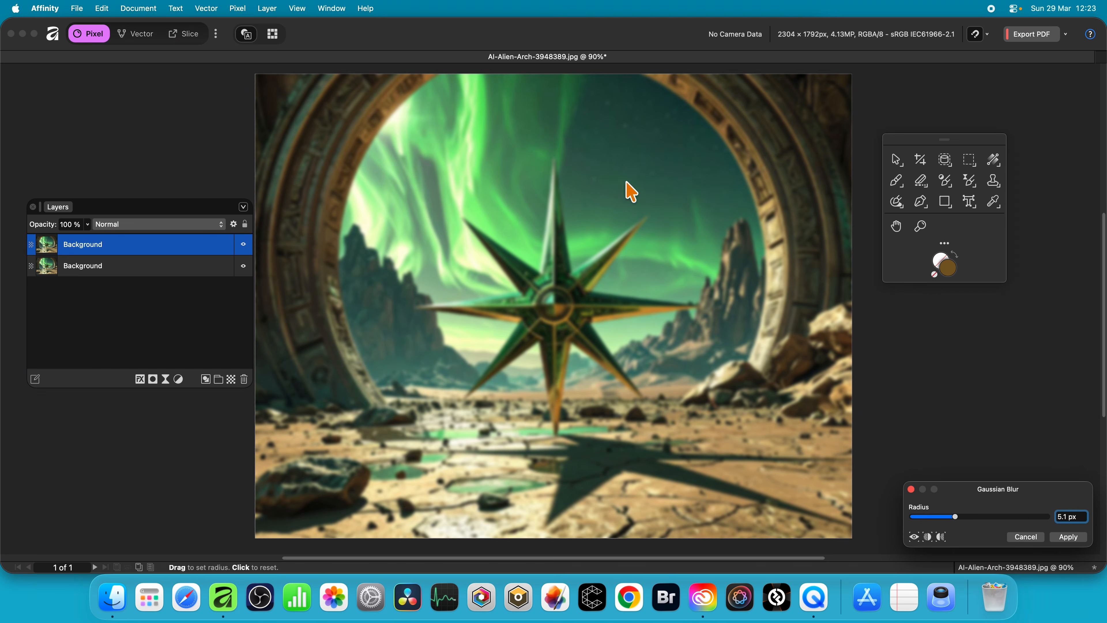
left_click_drag(955, 517, 964, 517)
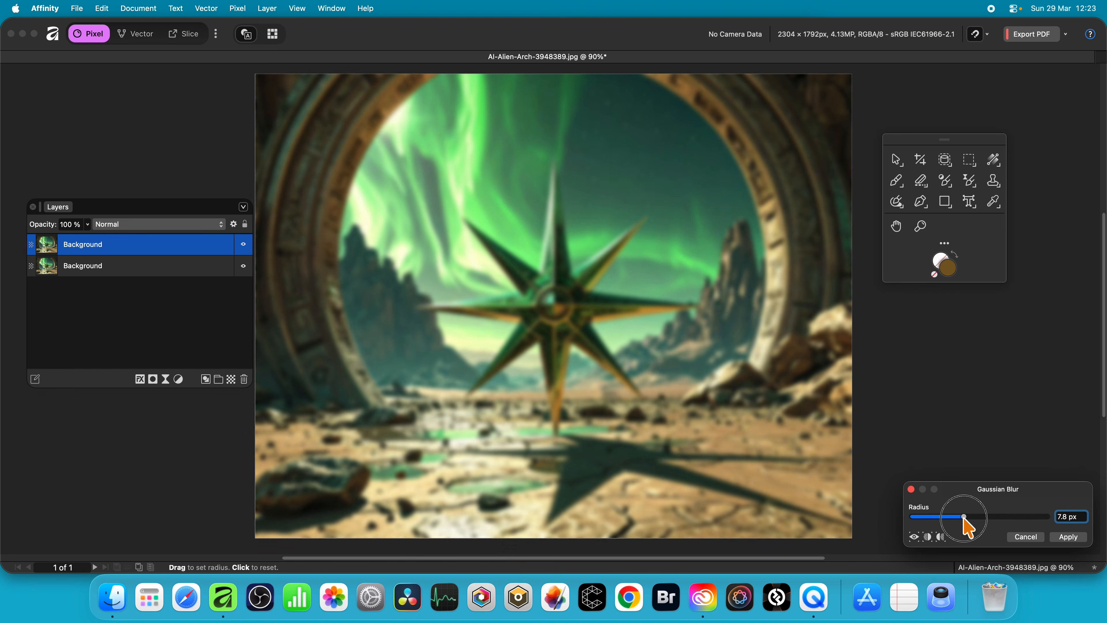
left_click(1068, 540)
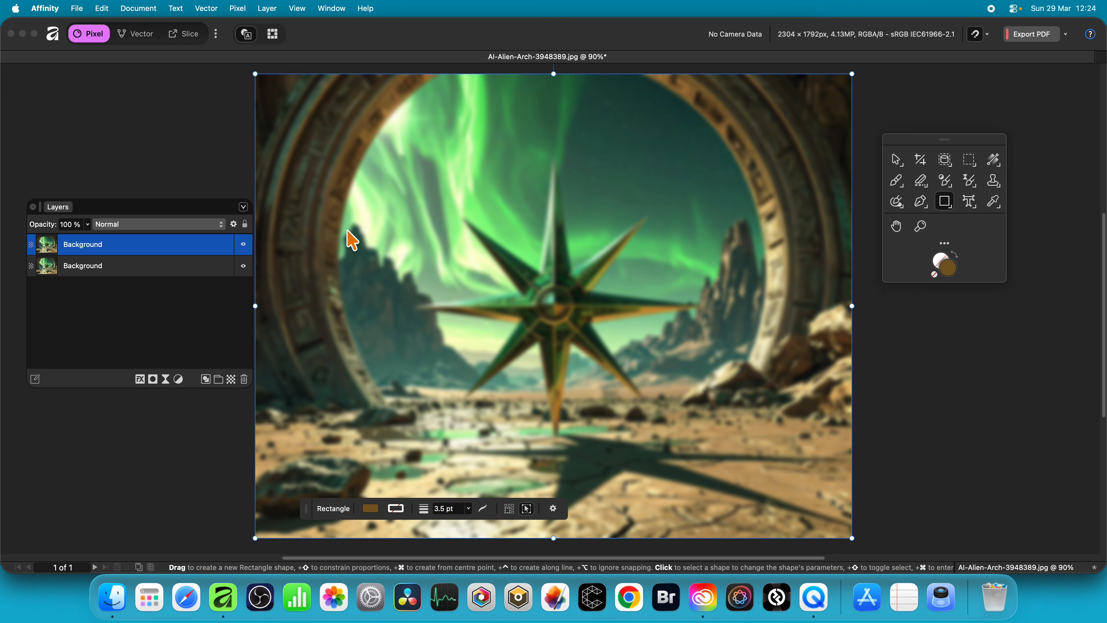
Step: Convert the blurred upper layer to vector shapes with Image Trace, adjusting the trace settings before applying
left_click(218, 8)
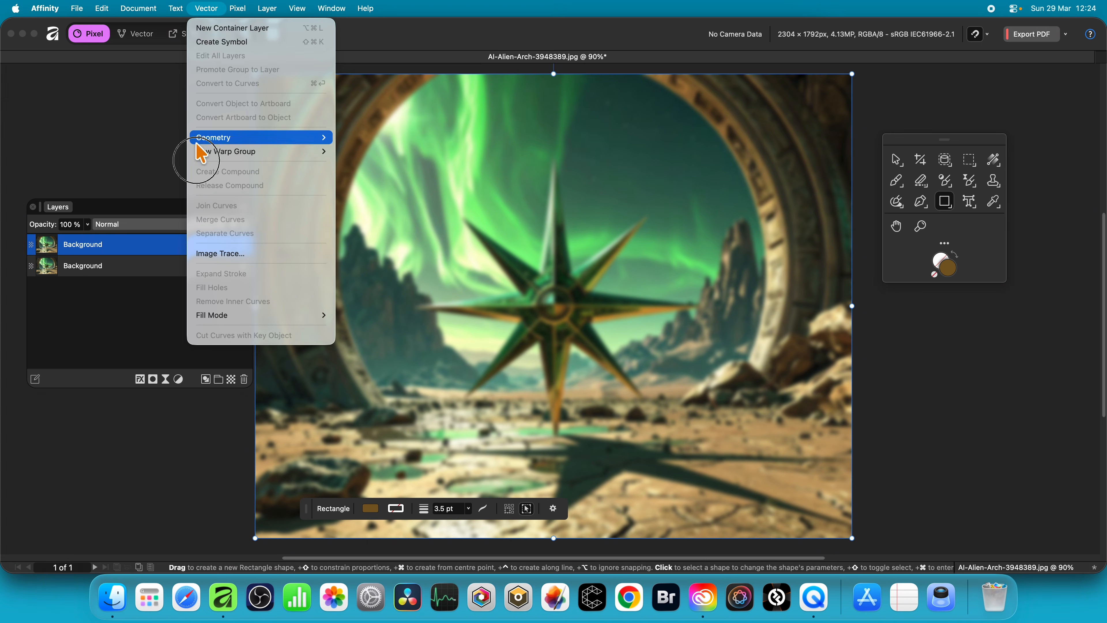
left_click(210, 253)
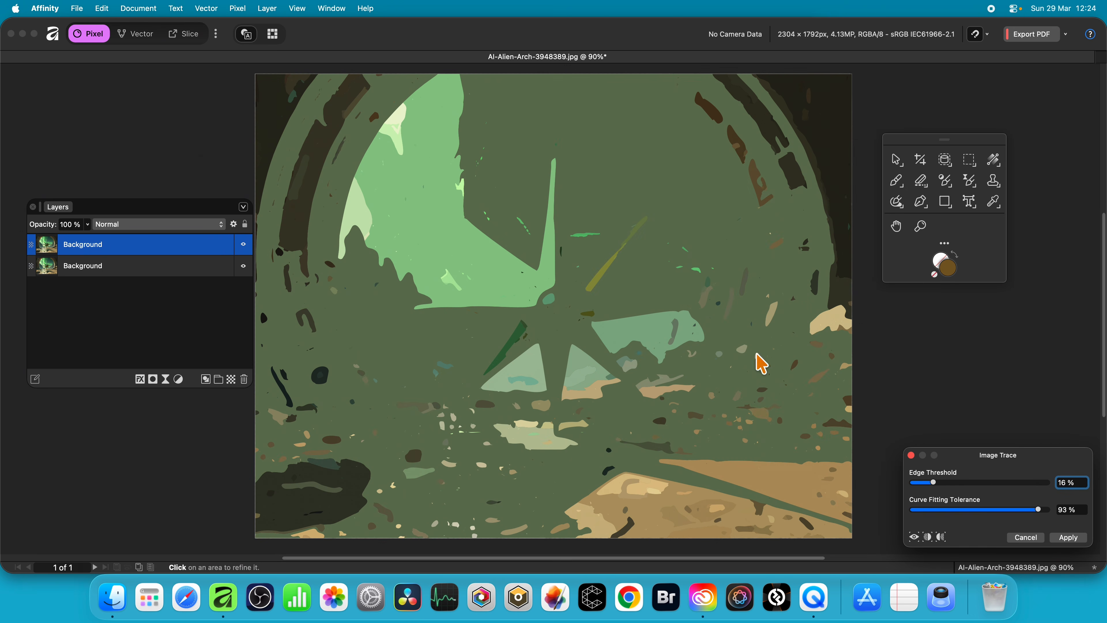
mouse_move(983, 460)
left_mouse_down()
mouse_move(682, 296)
mouse_move(624, 317)
left_mouse_up()
left_click_drag(738, 345, 643, 345)
left_click(768, 372)
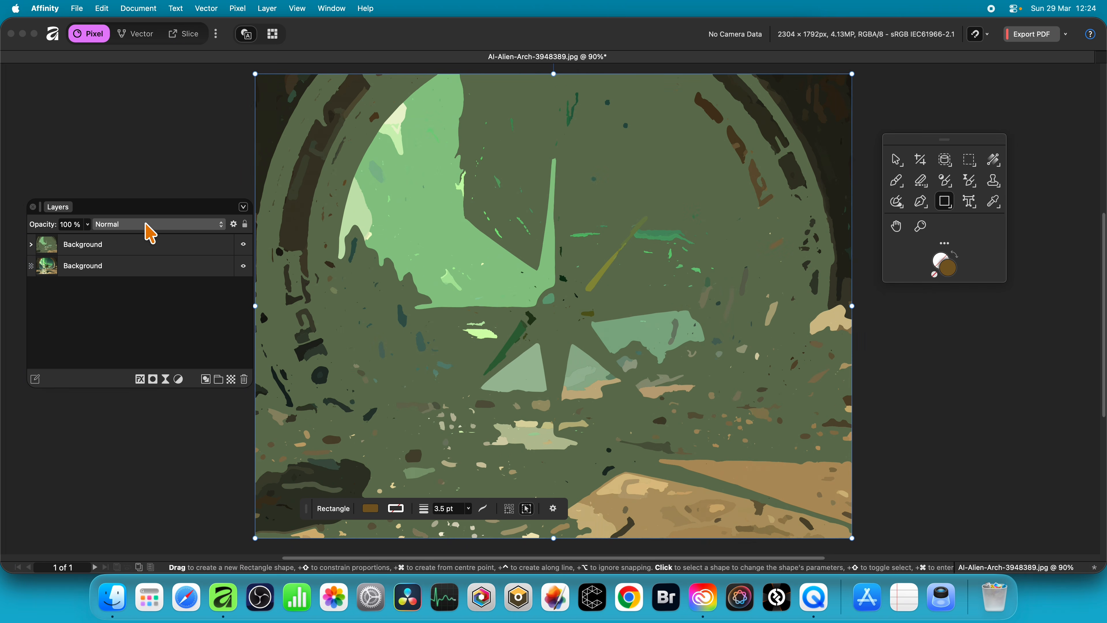
Step: Examine the traced layer's blend mode options and expand the layer to select its uppermost Poly Line
left_click(137, 252)
left_click(152, 224)
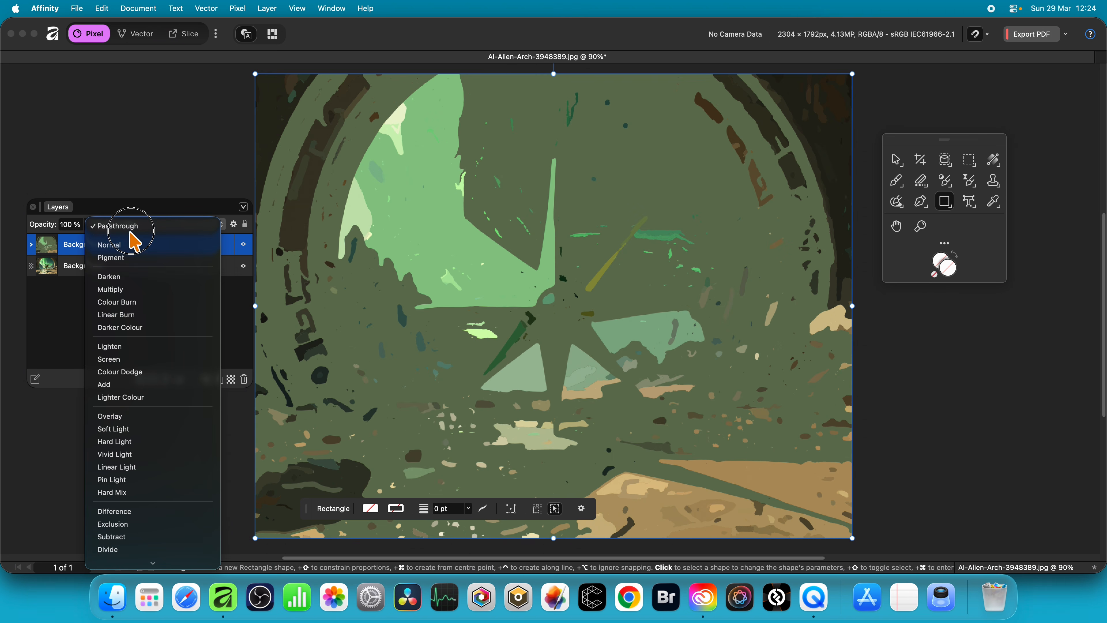
left_click(146, 227)
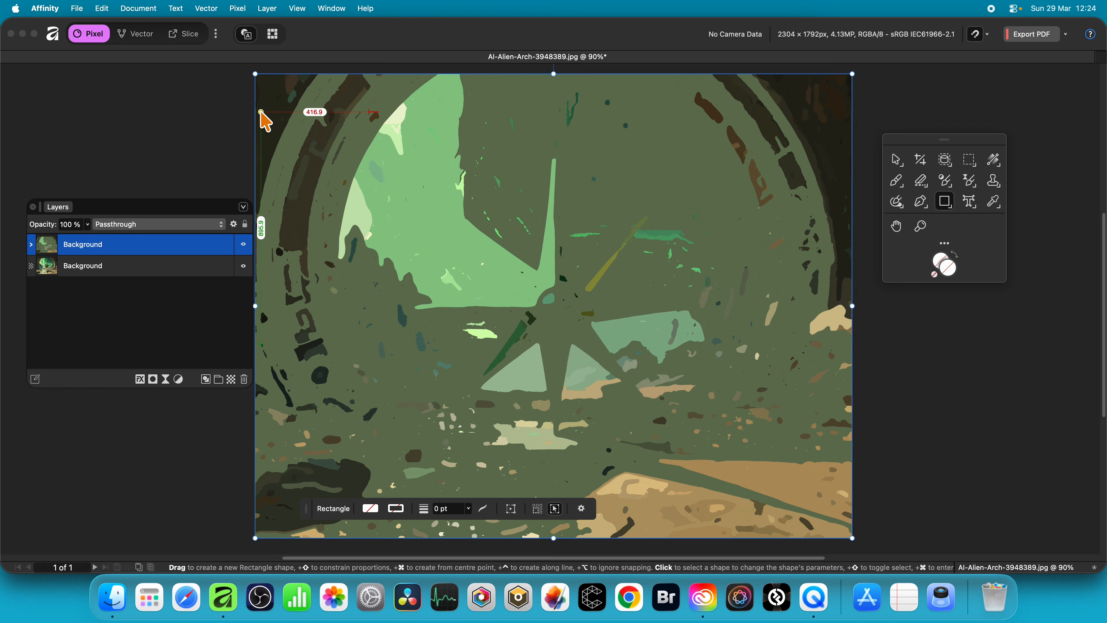
left_click(31, 245)
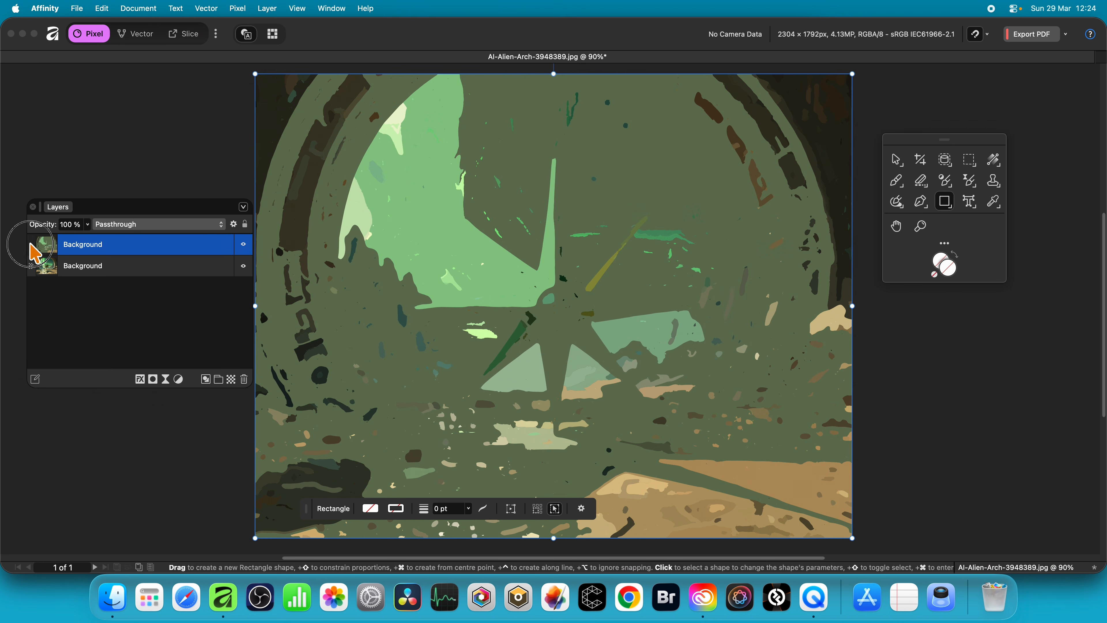
left_click(102, 267)
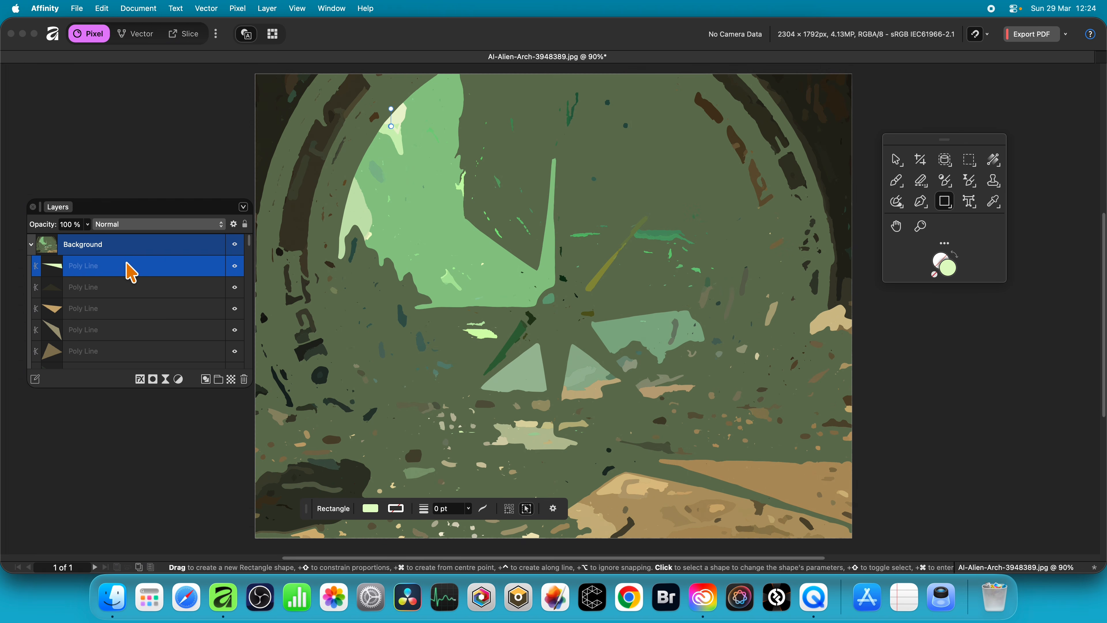
Step: Undo the Image Trace and the Gaussian Blur on the upper Background layer
key("super+z")
key("super+z")
key("super+z")
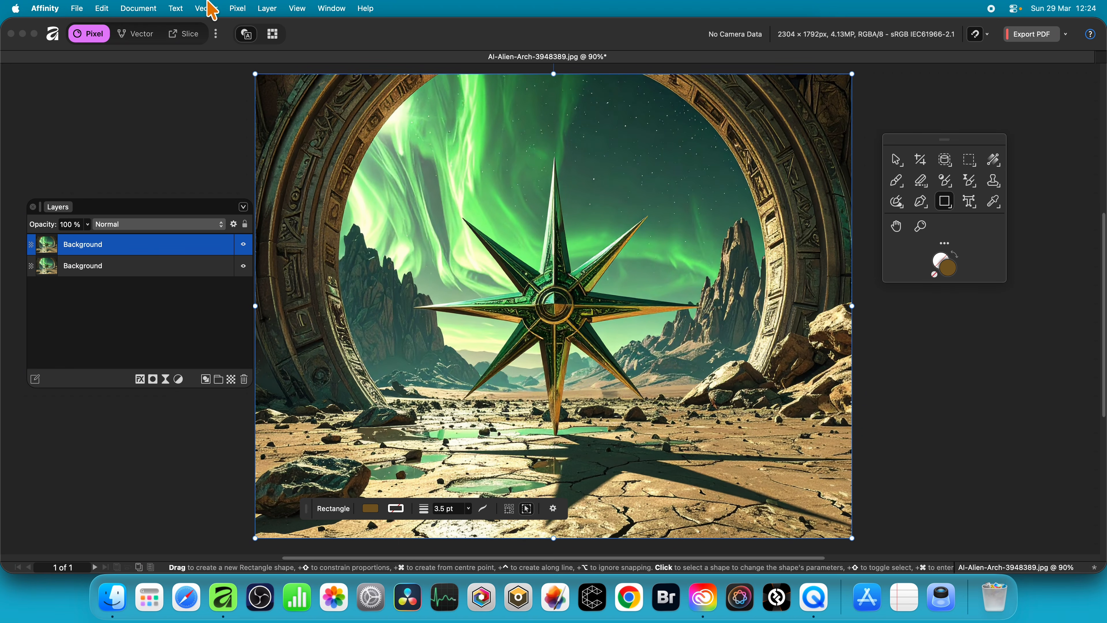
Step: Apply the Emboss filter to the upper Background layer with a 9.4 px radius, 100 % amount and 315° rotation
left_click(239, 9)
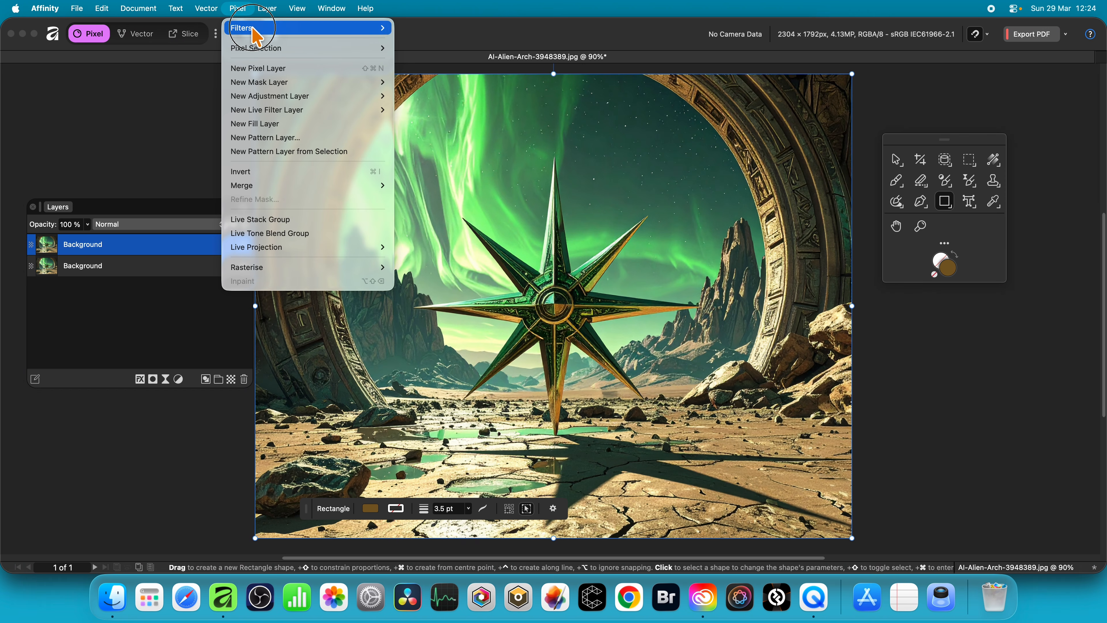
mouse_move(247, 28)
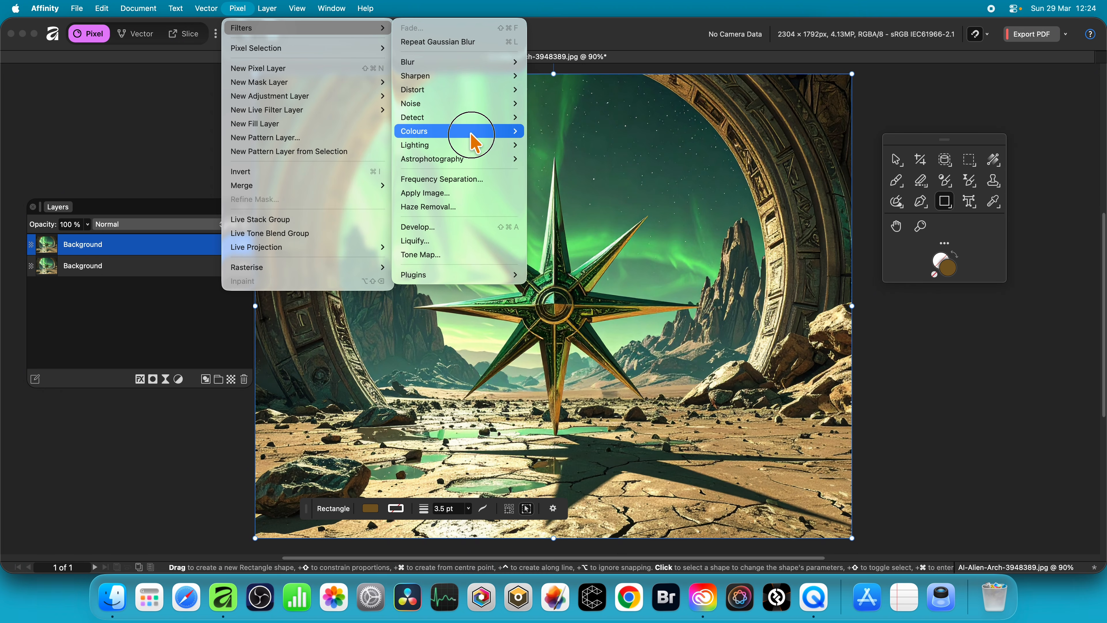
mouse_move(475, 140)
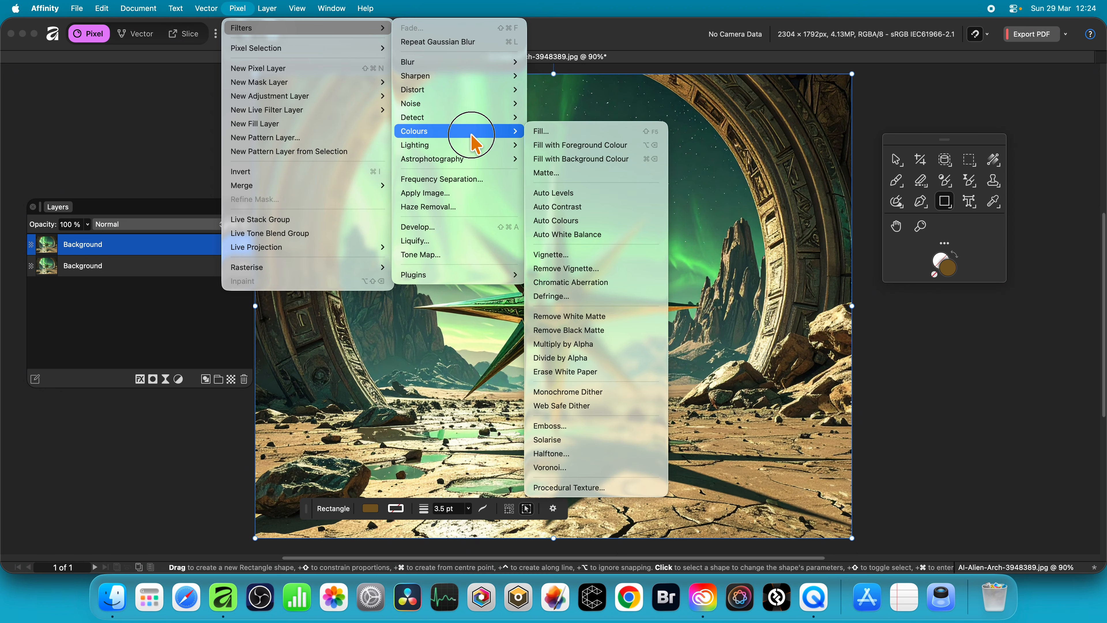
left_click(620, 426)
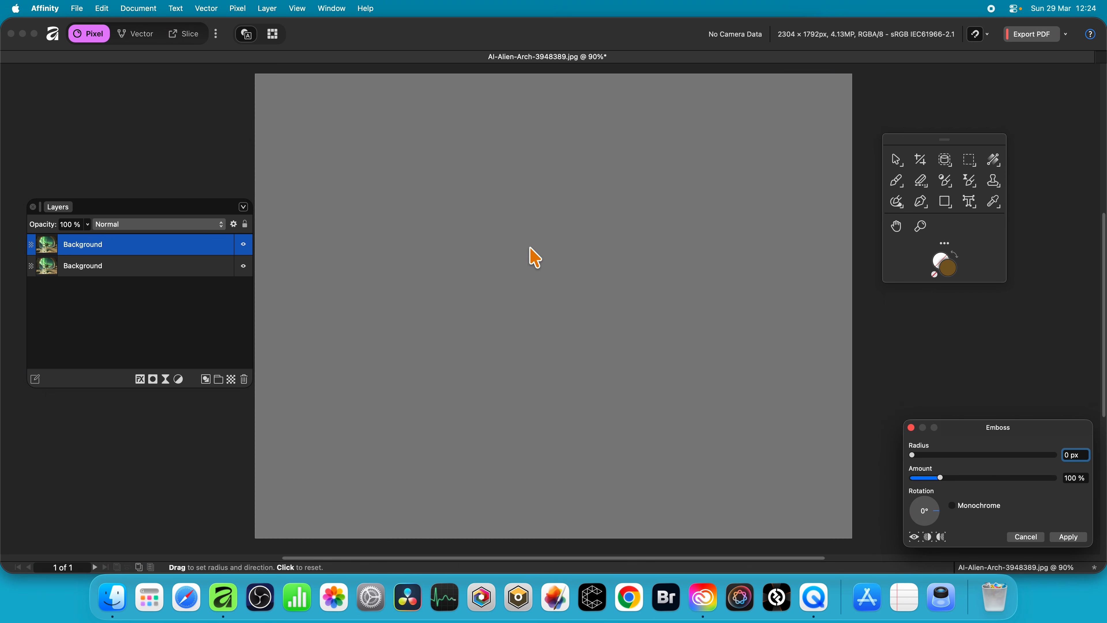
left_click_drag(980, 434, 674, 240)
left_click_drag(554, 283, 584, 309)
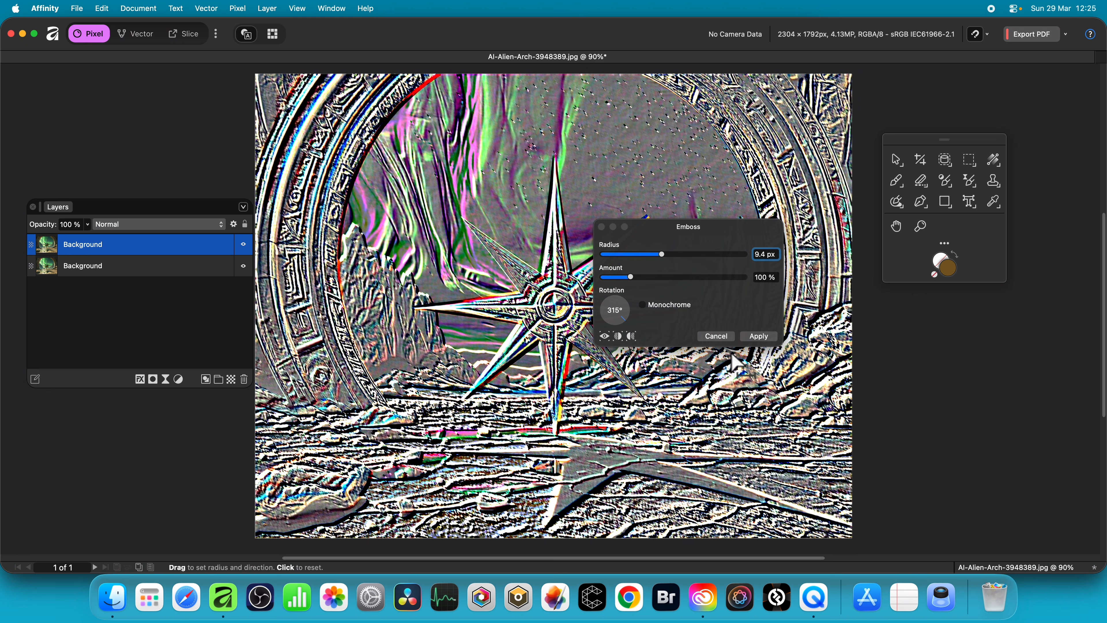
left_click(767, 337)
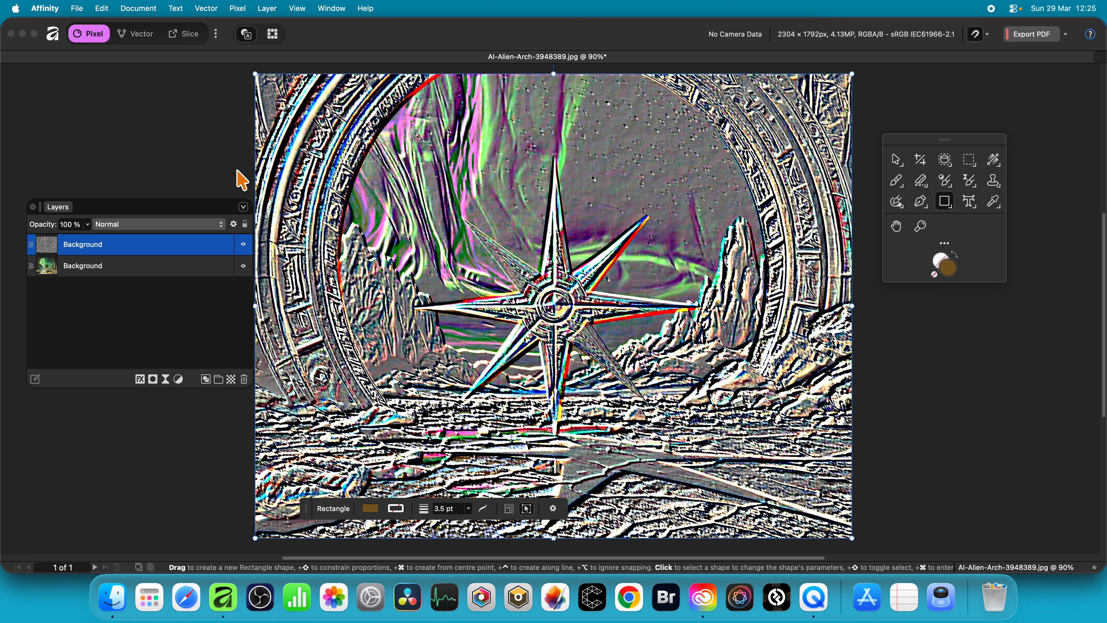
Step: Convert the embossed upper Background layer to vector shapes with Image Trace, using 10 % edge threshold and 51 % curve fitting tolerance
left_click(215, 13)
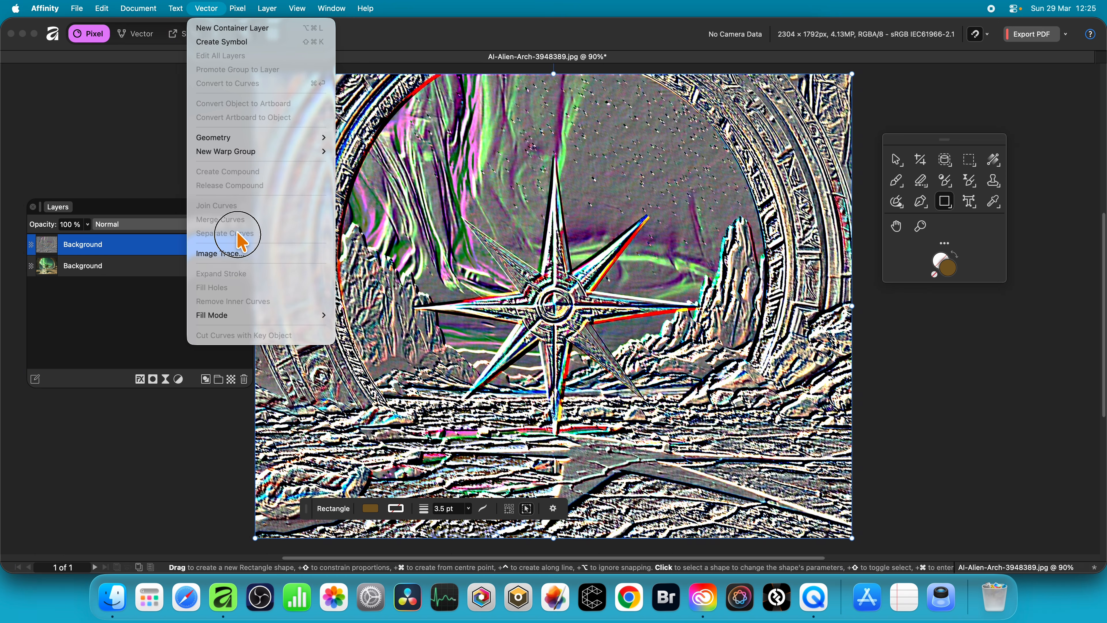
left_click(218, 253)
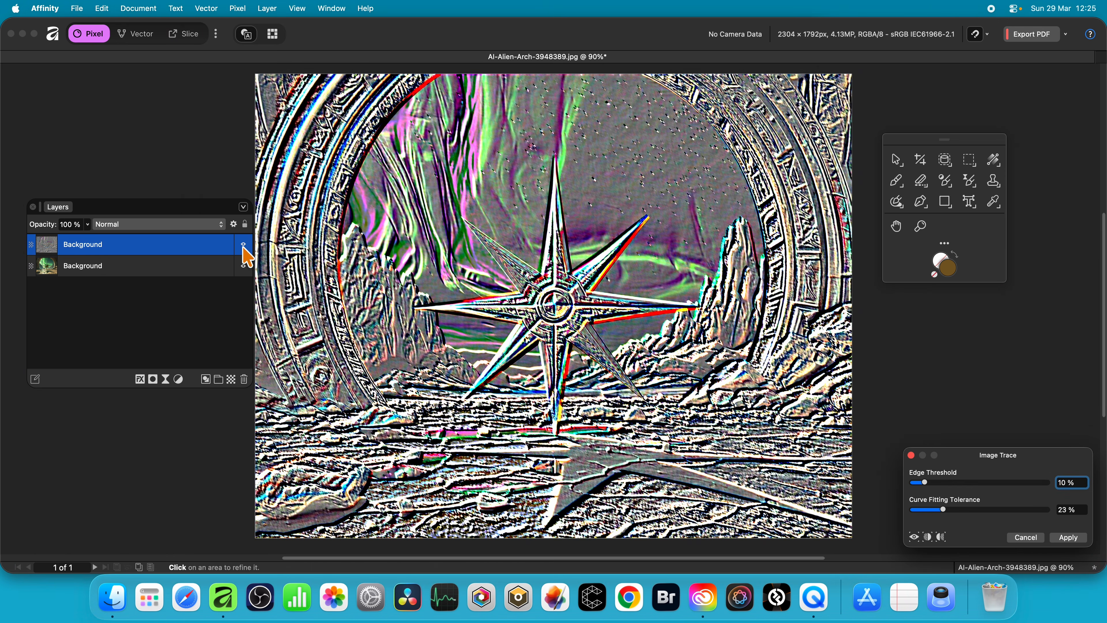
left_click_drag(992, 455, 587, 253)
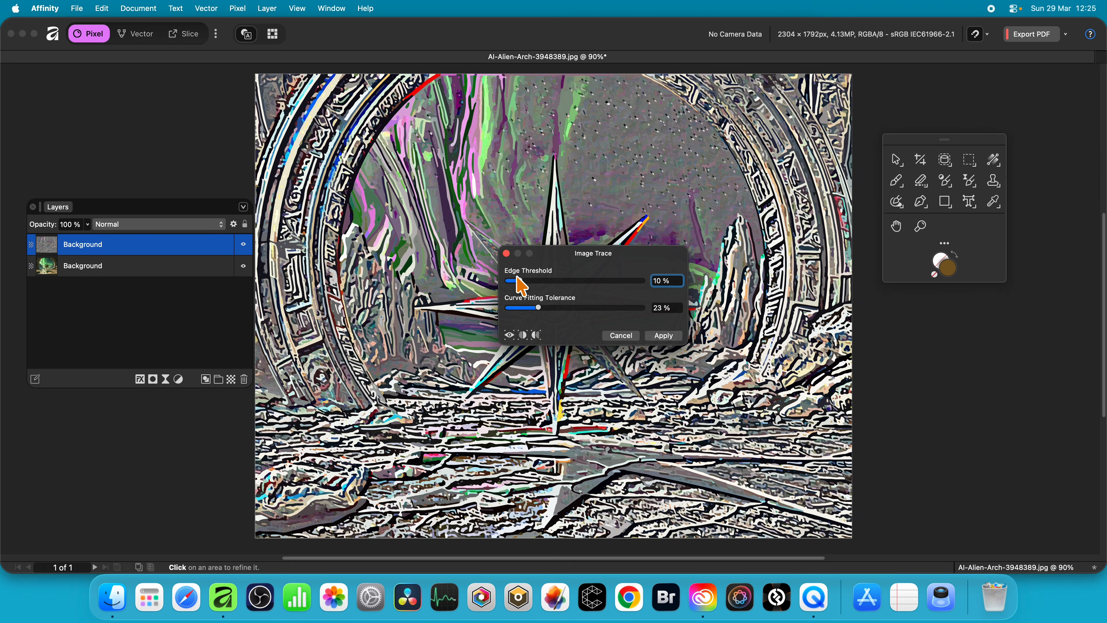
left_click_drag(539, 307, 577, 308)
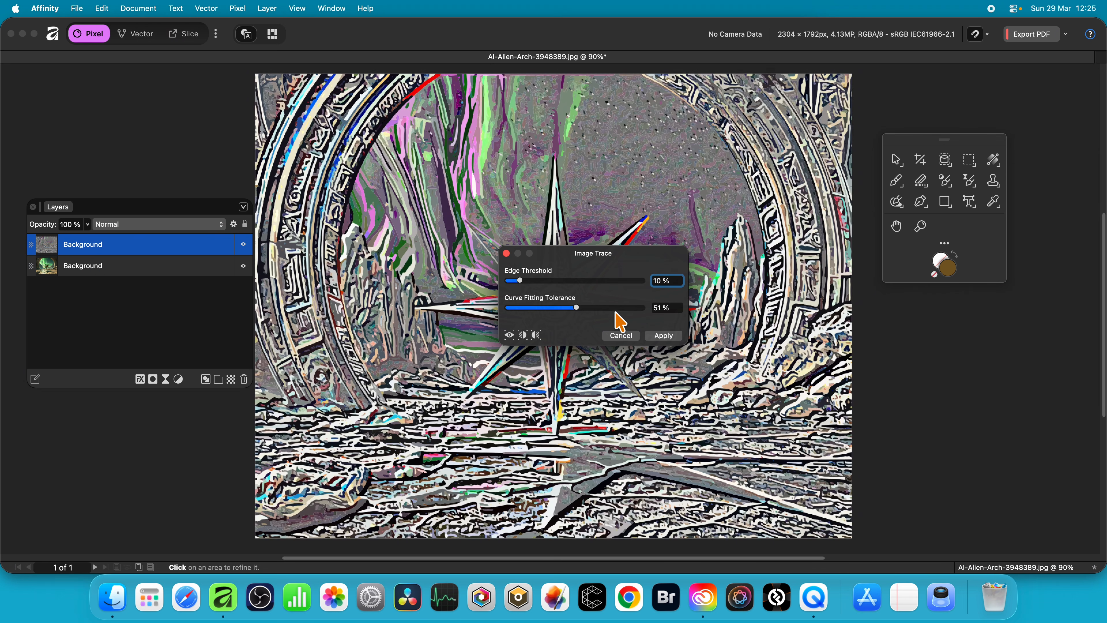
left_click(662, 336)
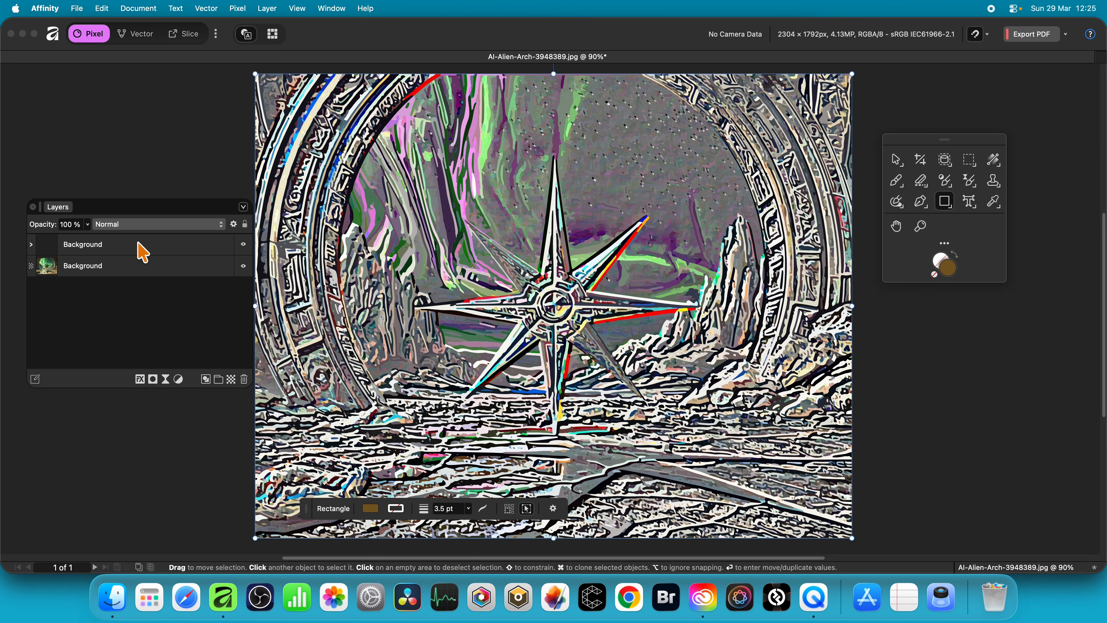
Step: Set the traced upper Background layer's blend mode to Overlay
left_click(109, 249)
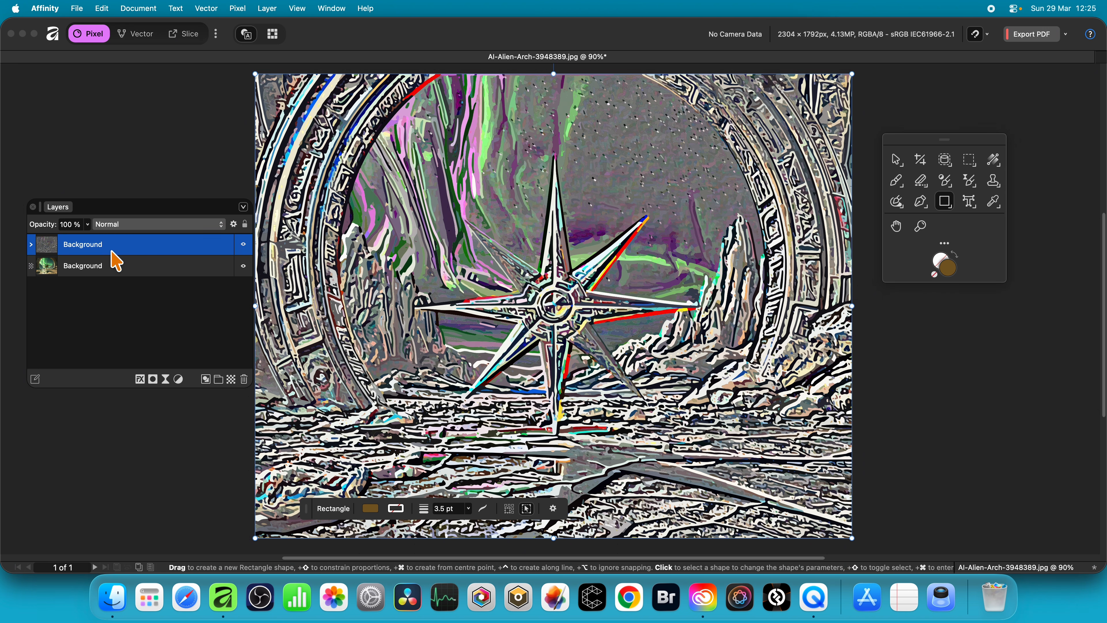
left_click(192, 227)
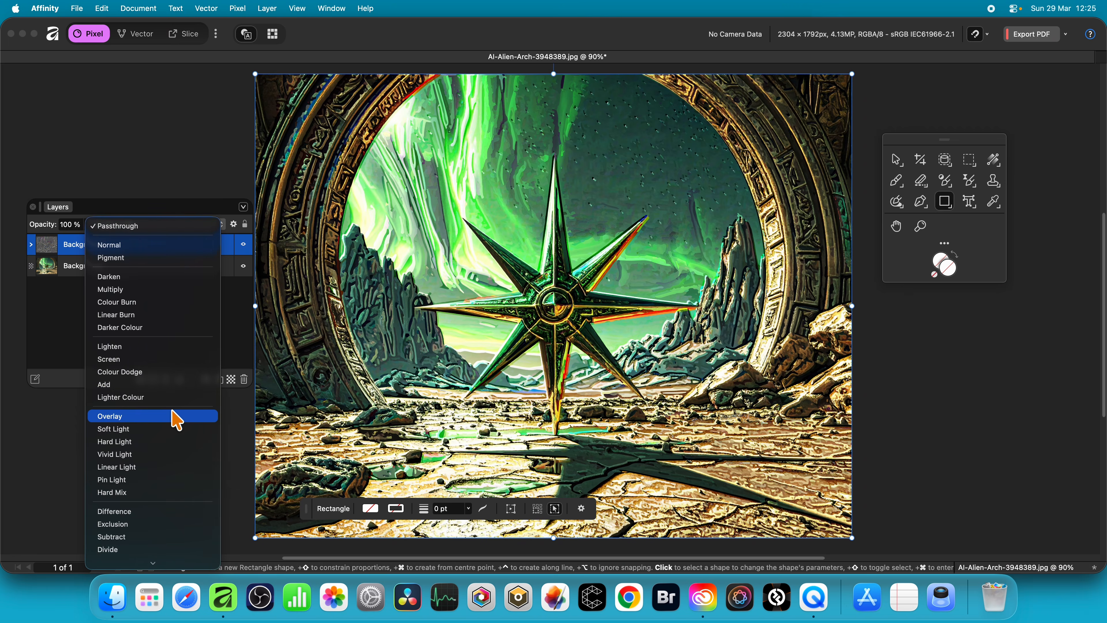
left_click(177, 417)
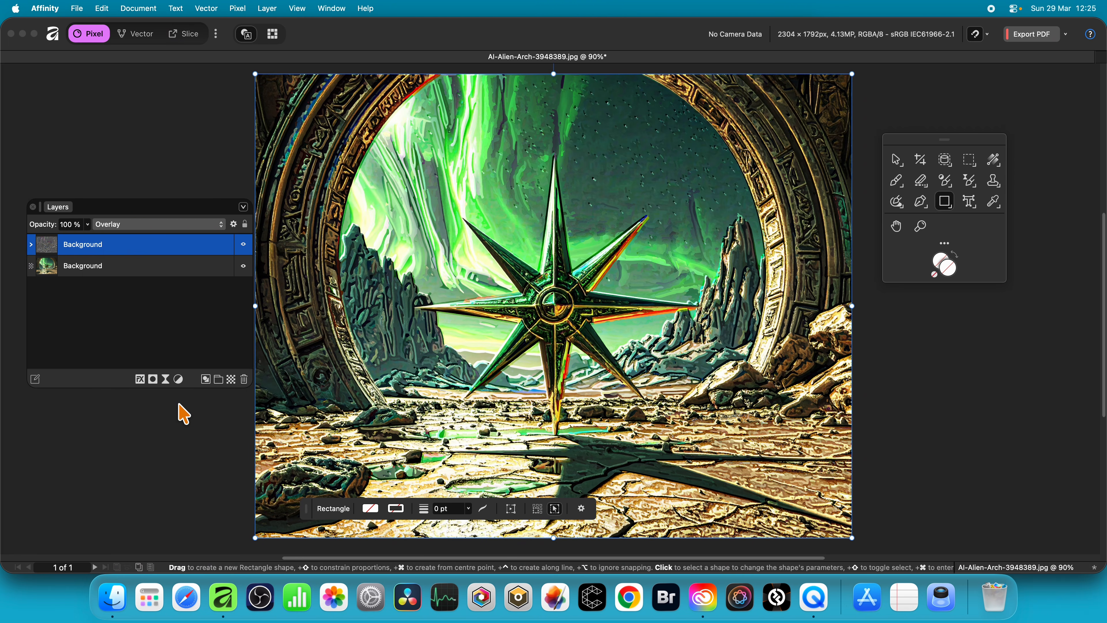
Step: Select both Background layers and merge them into one layer
left_click(131, 266)
left_click(141, 245, "shift")
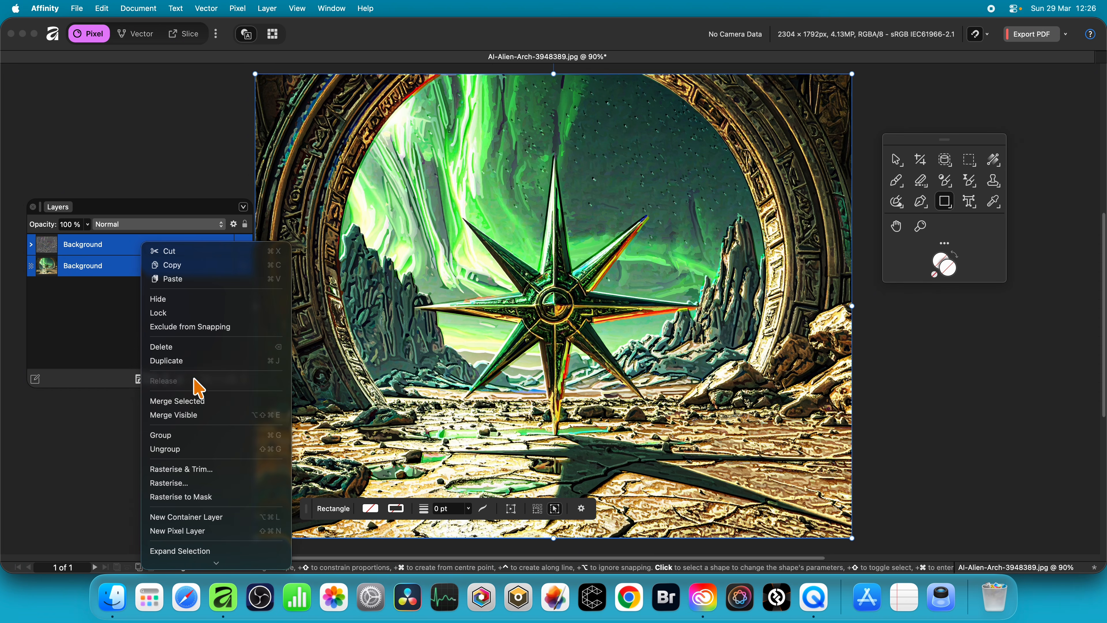
scroll(216, 513, "down", 1)
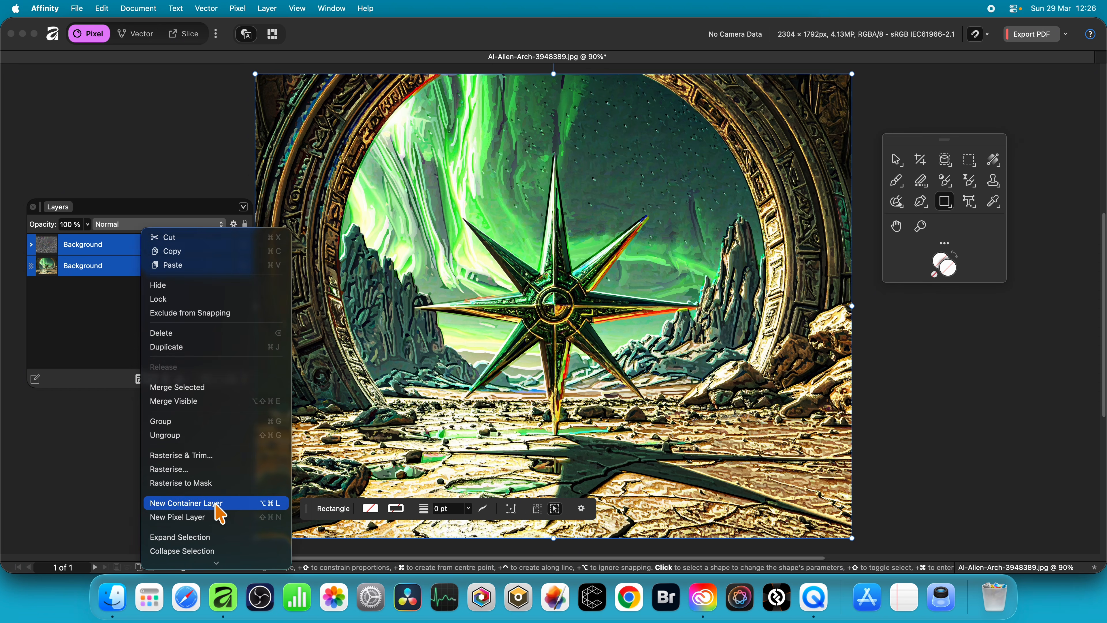
left_click(189, 388)
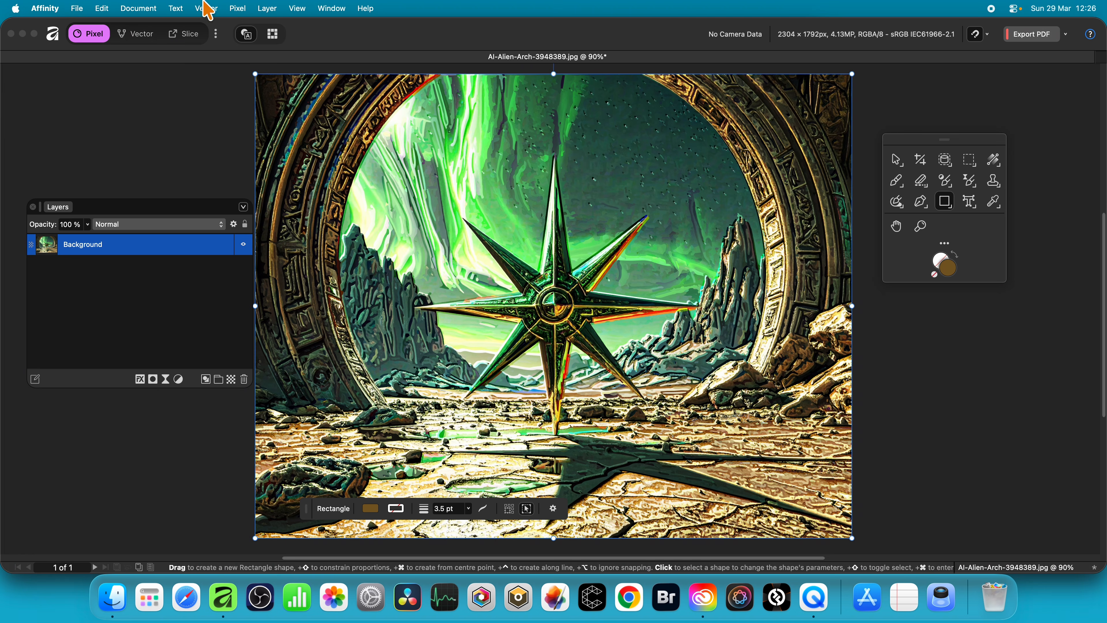
Step: Convert the merged Background layer to vector shapes with Image Trace at 10 % edge threshold and 51 % curve fitting tolerance
left_click(207, 9)
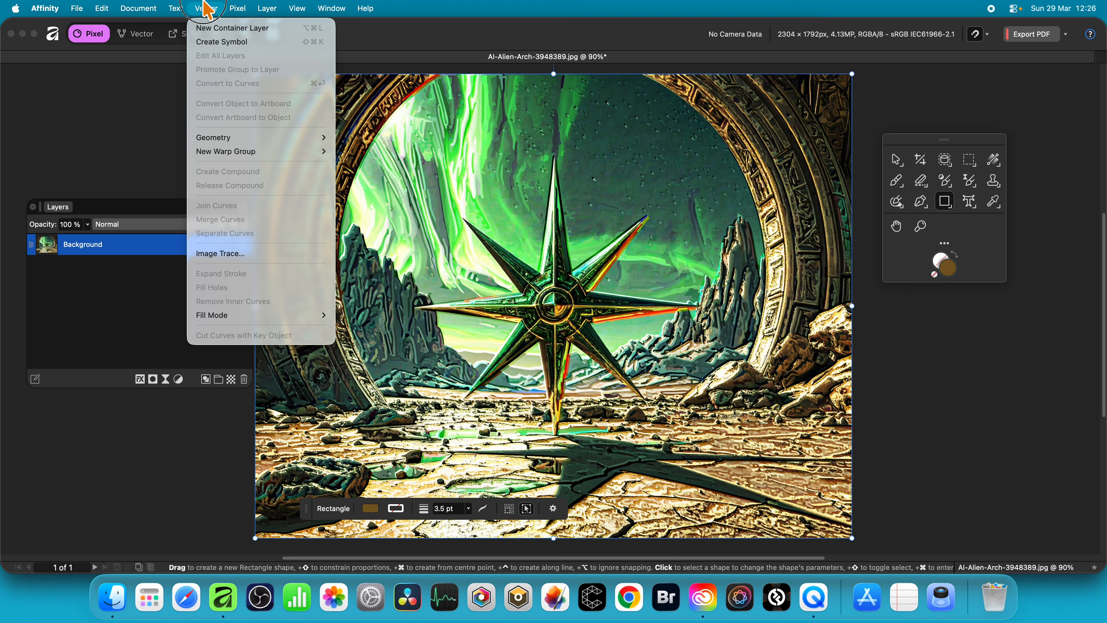
left_click(273, 254)
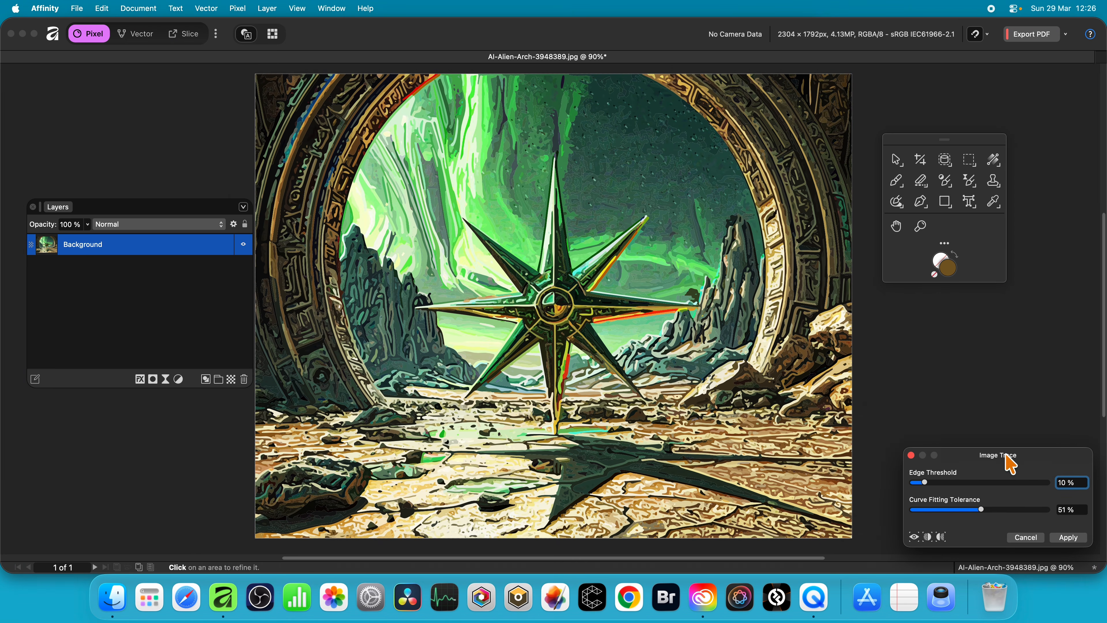
left_click_drag(1010, 465, 548, 217)
left_click(609, 289)
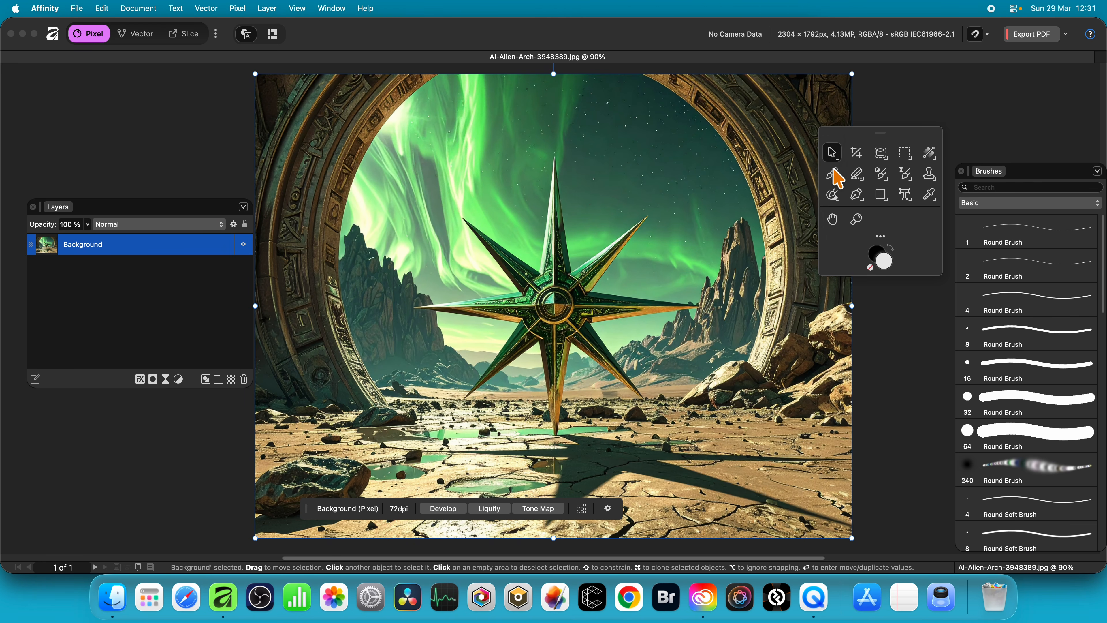
Step: Choose the 128 px Round Light Brush from the Basic brushes for the Paint Brush tool
mouse_move(833, 175)
left_mouse_down()
mouse_move(861, 192)
mouse_move(855, 174)
left_mouse_up()
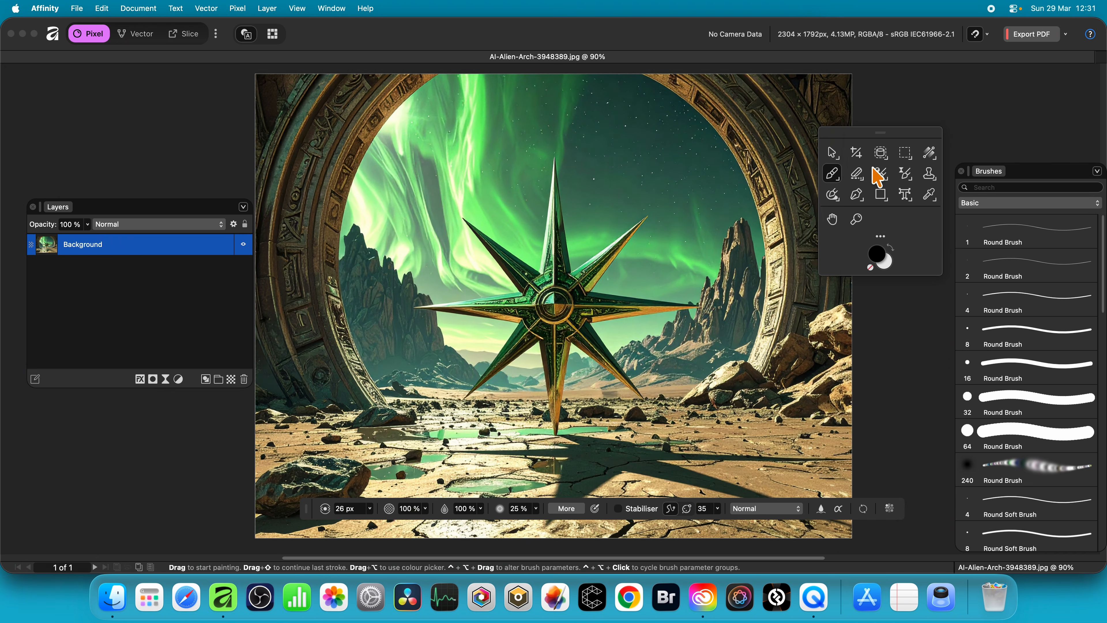
left_click_drag(1047, 177, 976, 114)
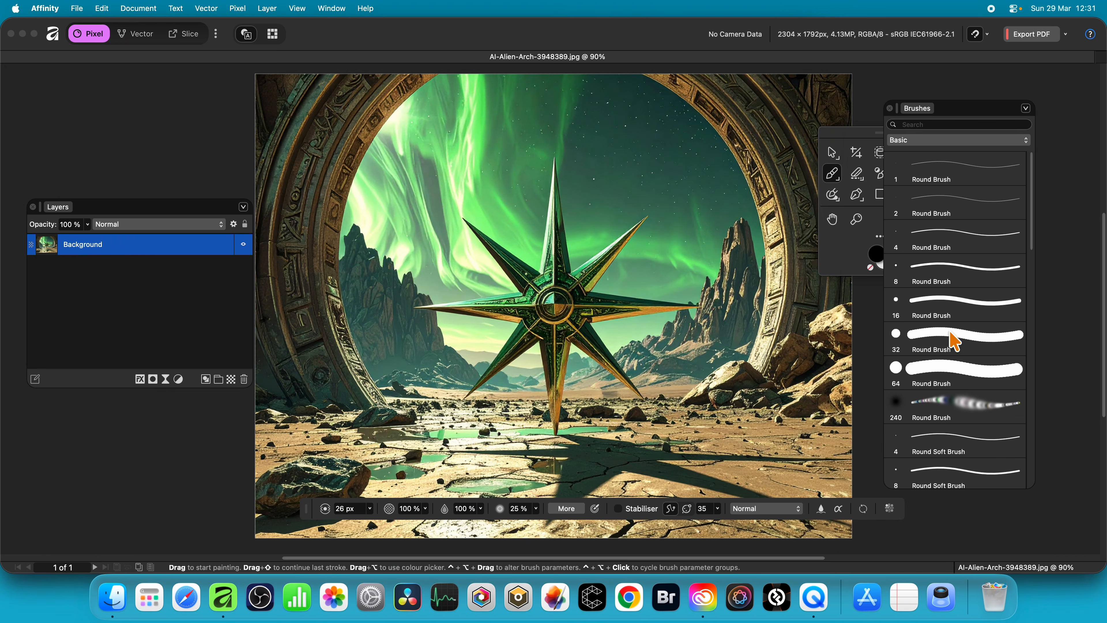
scroll(941, 336, "down", 5)
scroll(936, 324, "down", 6)
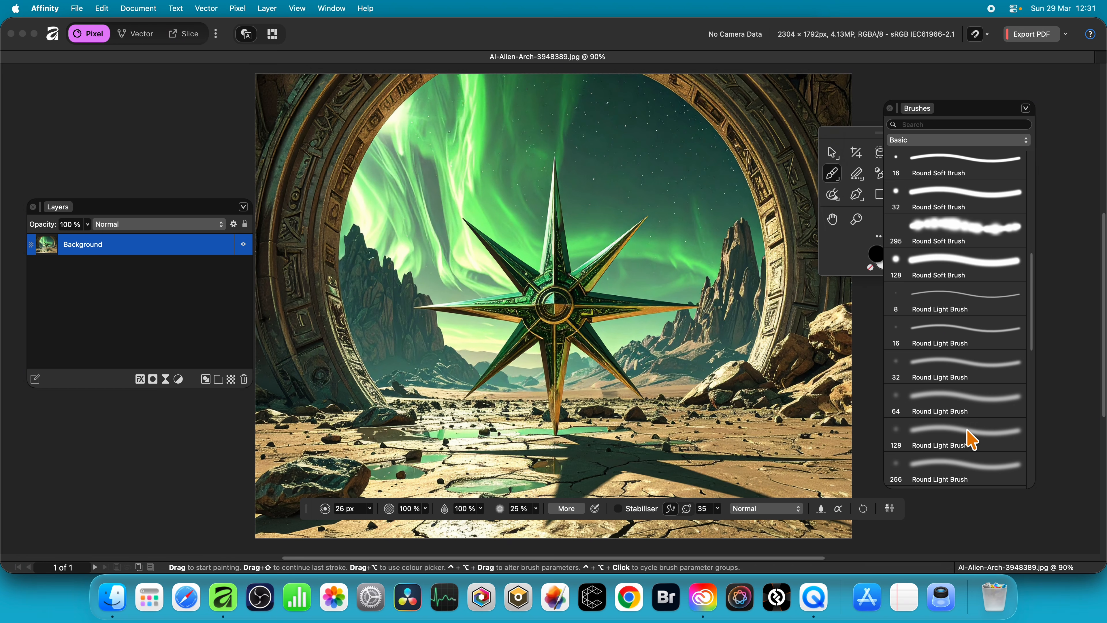
left_click(968, 439)
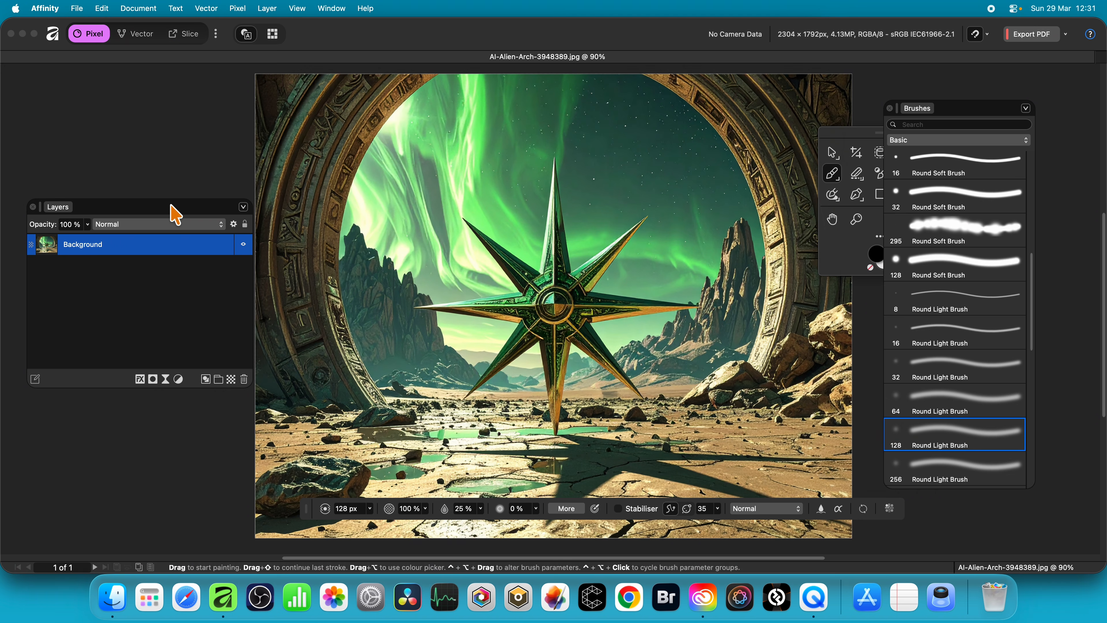
Step: Add a new pixel layer above the Background and paint soft black strokes around all the points of the star
left_click(231, 380)
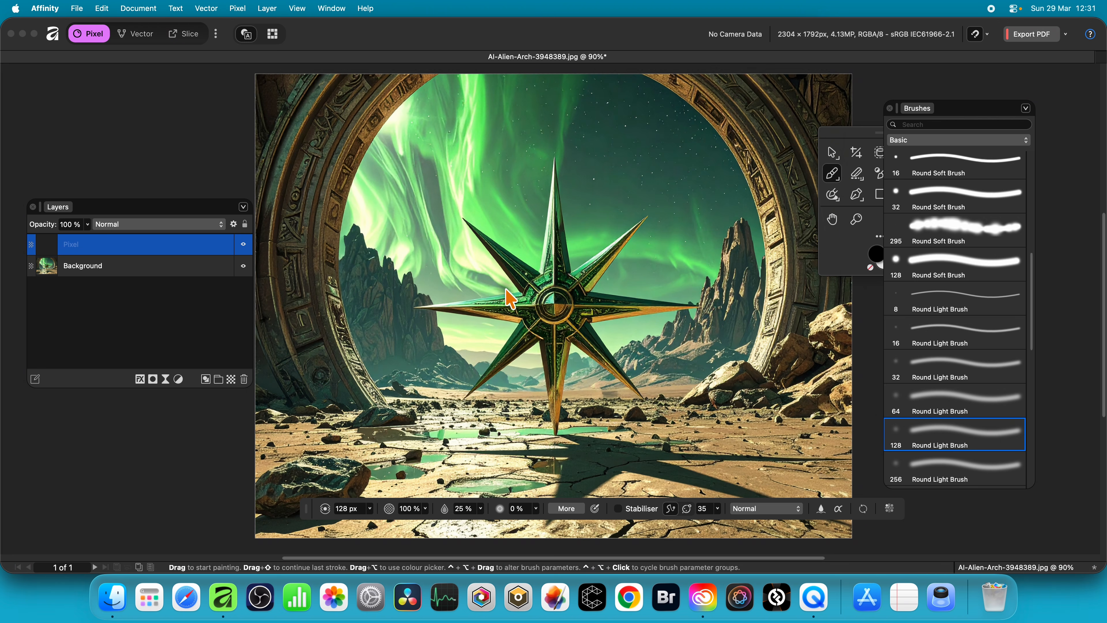
left_click(522, 294)
mouse_move(506, 286)
left_mouse_down()
mouse_move(460, 217)
mouse_move(538, 274)
mouse_move(559, 156)
mouse_move(576, 274)
mouse_move(649, 216)
mouse_move(593, 291)
mouse_move(669, 290)
mouse_move(704, 304)
mouse_move(698, 332)
mouse_move(696, 313)
mouse_move(592, 324)
mouse_move(648, 405)
mouse_move(601, 389)
mouse_move(573, 348)
mouse_move(628, 400)
mouse_move(556, 365)
mouse_move(570, 348)
mouse_move(552, 420)
mouse_move(537, 348)
mouse_move(554, 421)
left_mouse_up()
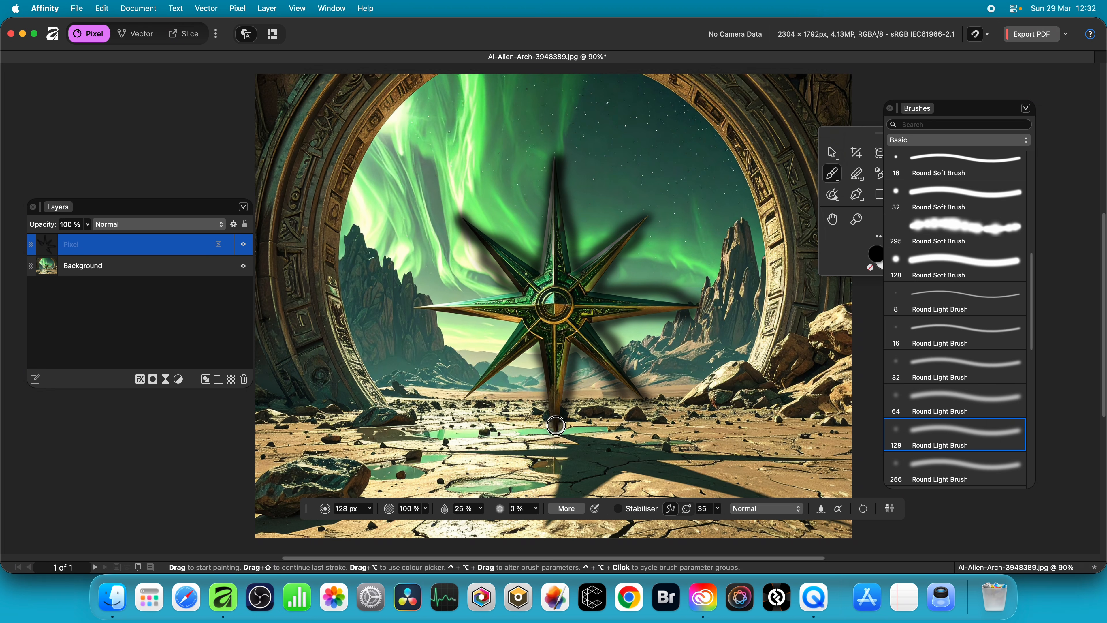
mouse_move(538, 346)
left_mouse_down()
mouse_move(466, 400)
mouse_move(467, 378)
mouse_move(520, 327)
mouse_move(418, 313)
mouse_move(419, 286)
mouse_move(405, 302)
mouse_move(509, 286)
left_mouse_up()
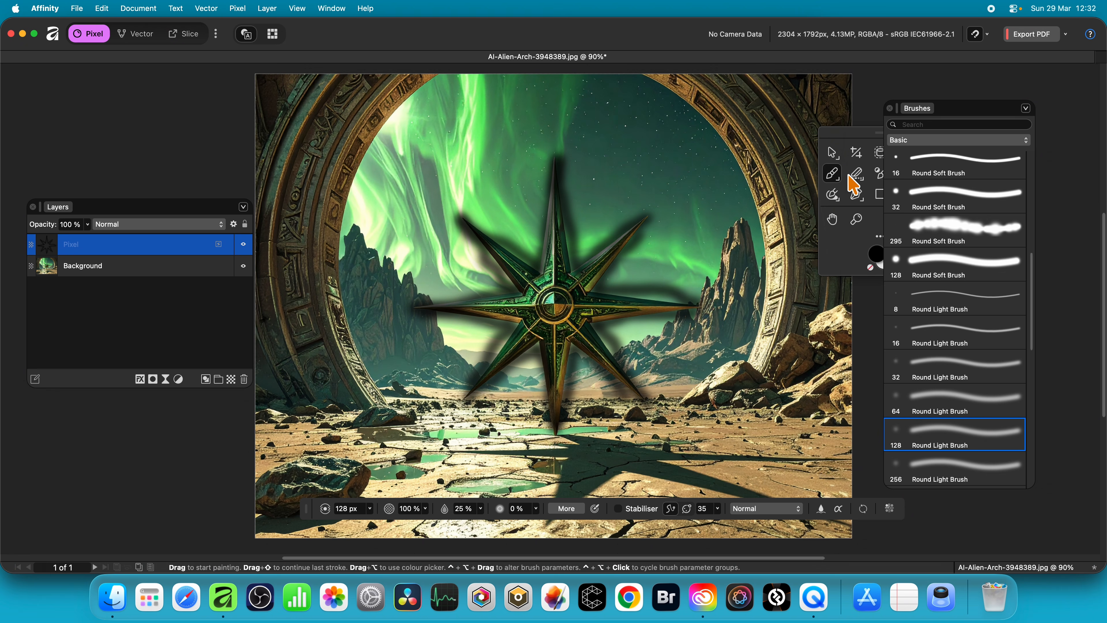
Step: Create a pixel selection from the painted layer with From Layer and Delete, and convert the selection to curves
left_click(831, 151)
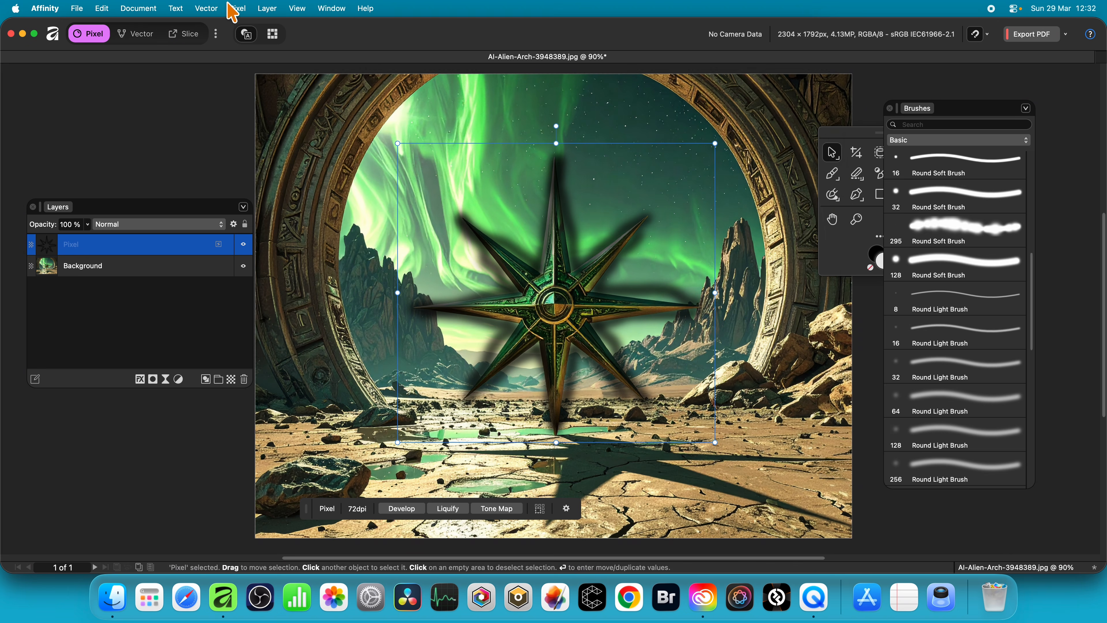
left_click(238, 9)
mouse_move(247, 49)
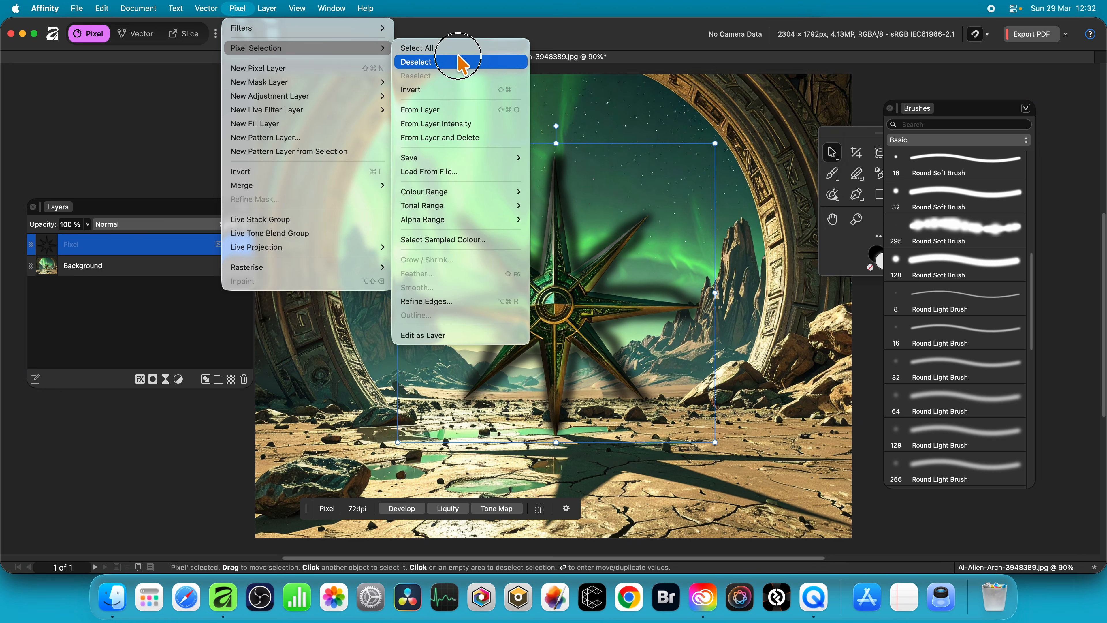
left_click(466, 138)
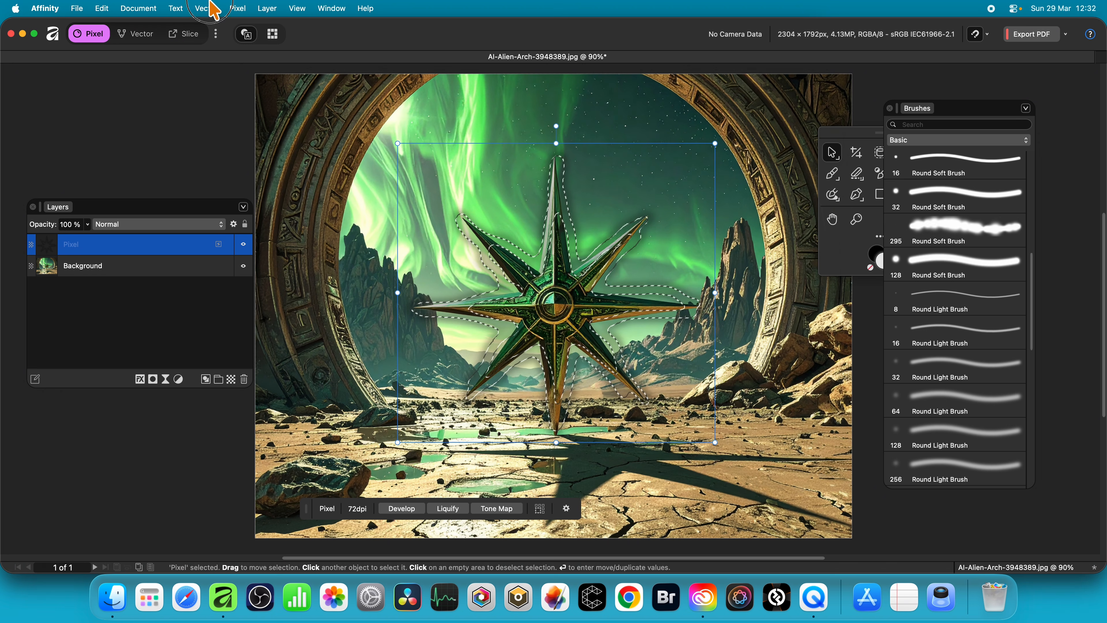
left_click(213, 8)
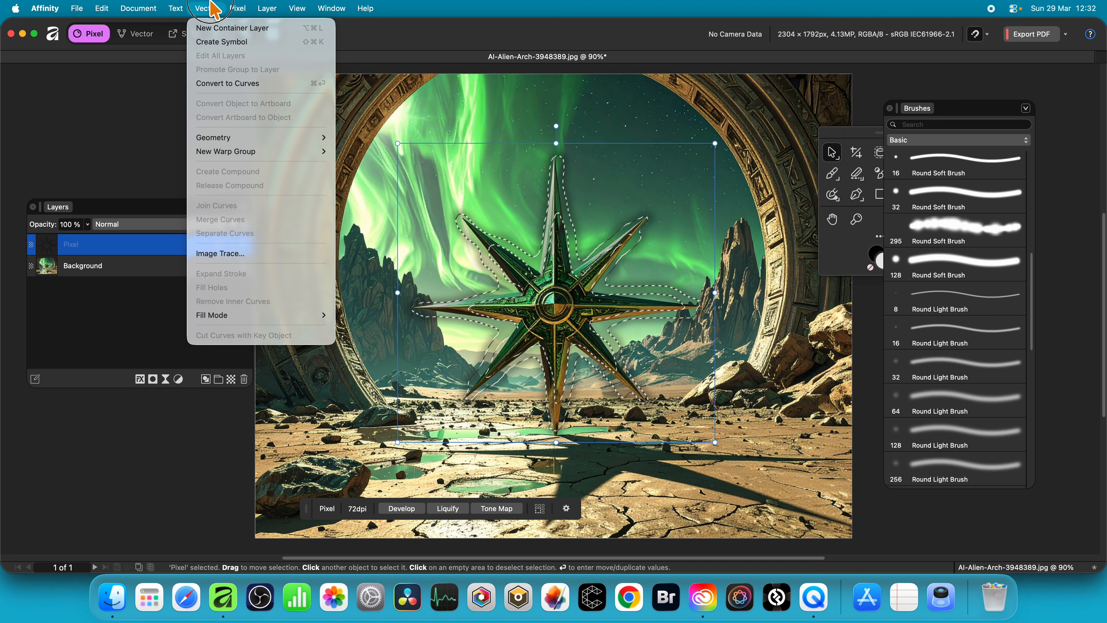
left_click(225, 84)
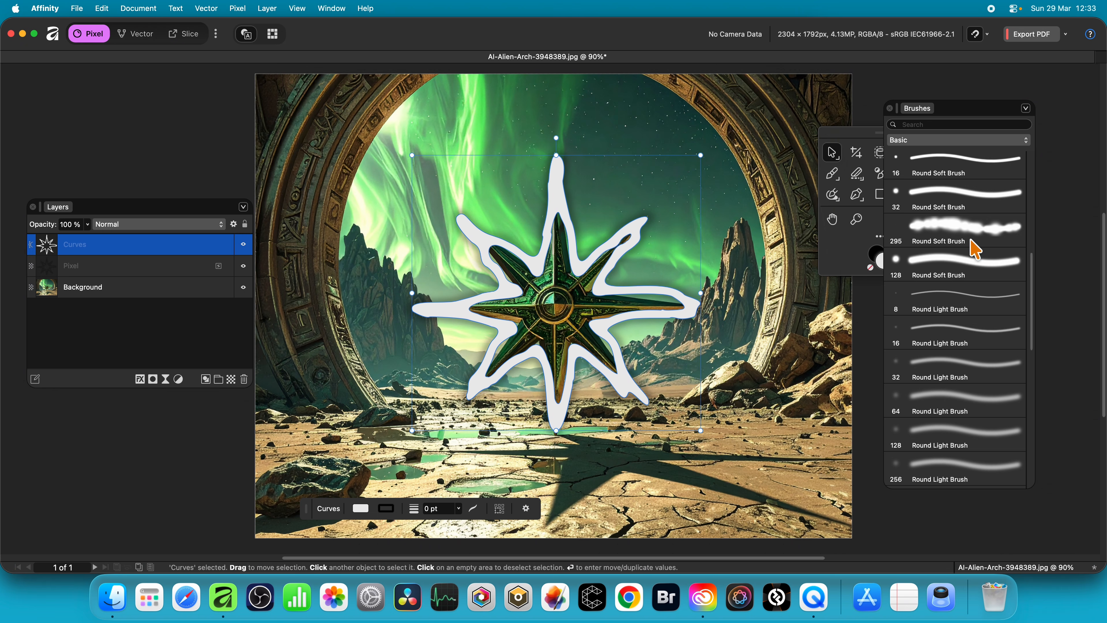
Step: Fill the star-shaped curves with green, RGB 48, 191, 92
left_click(876, 194)
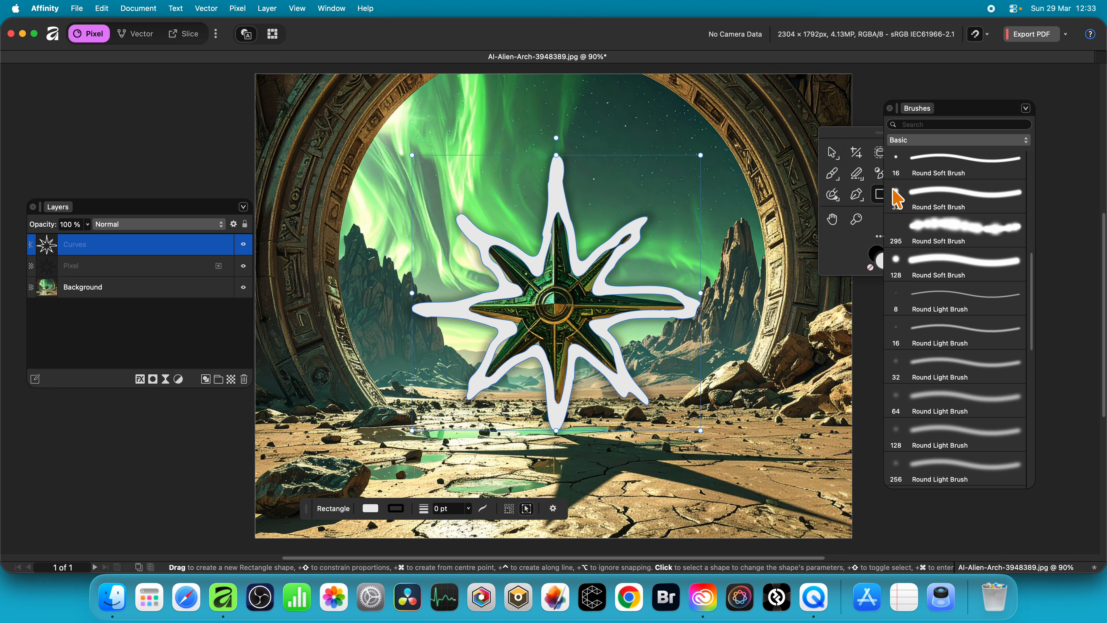
left_click(371, 508)
left_click(376, 368)
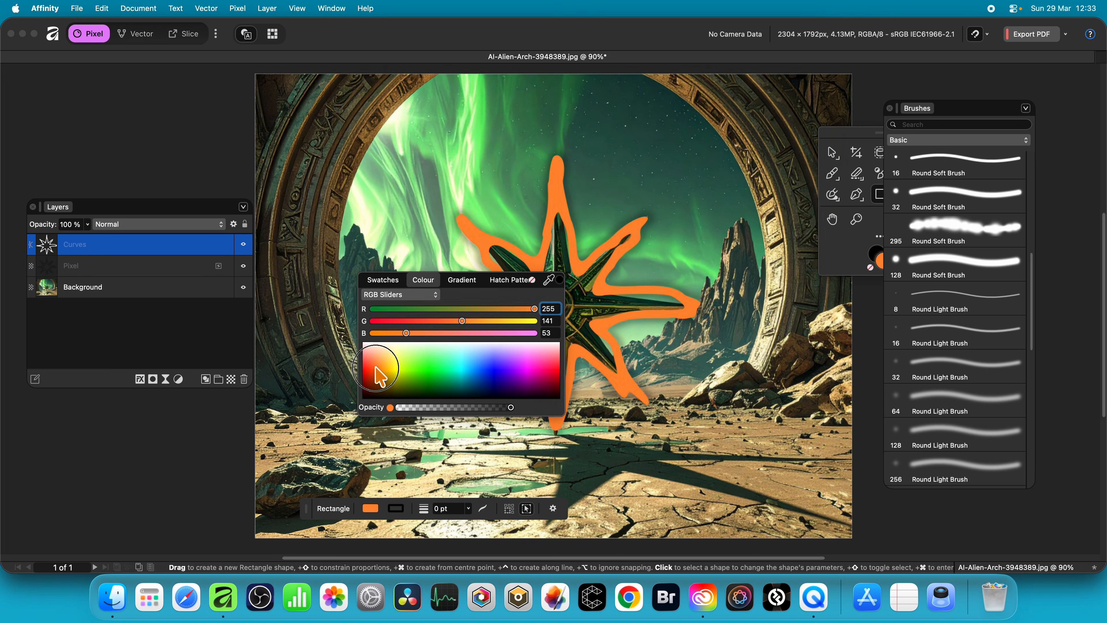
left_click_drag(376, 368, 382, 360)
left_click_drag(401, 309, 403, 309)
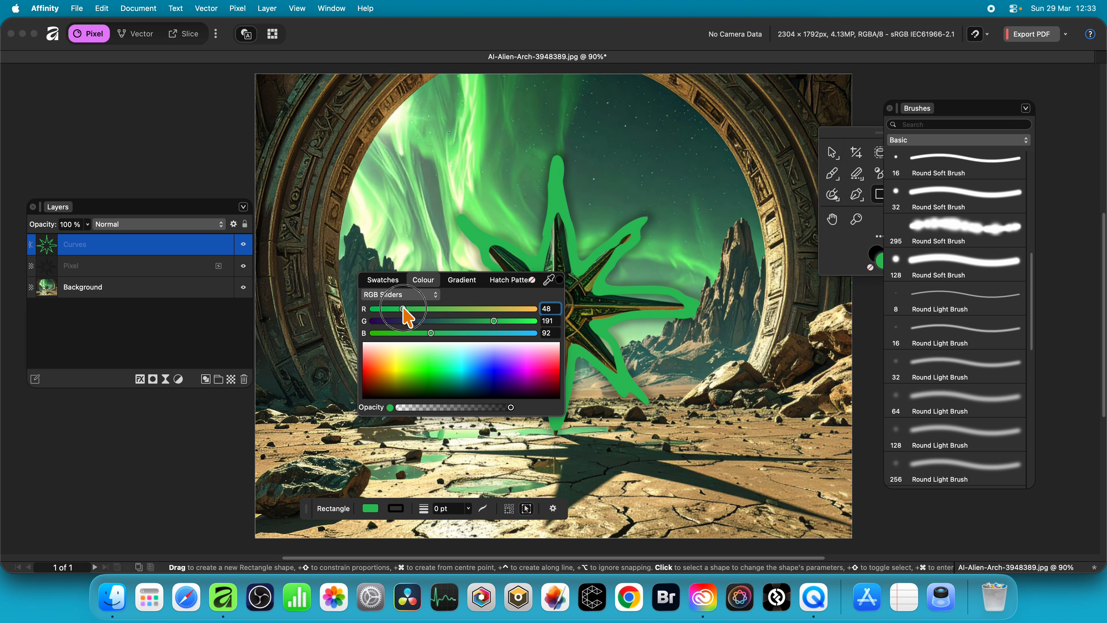
left_click(653, 59)
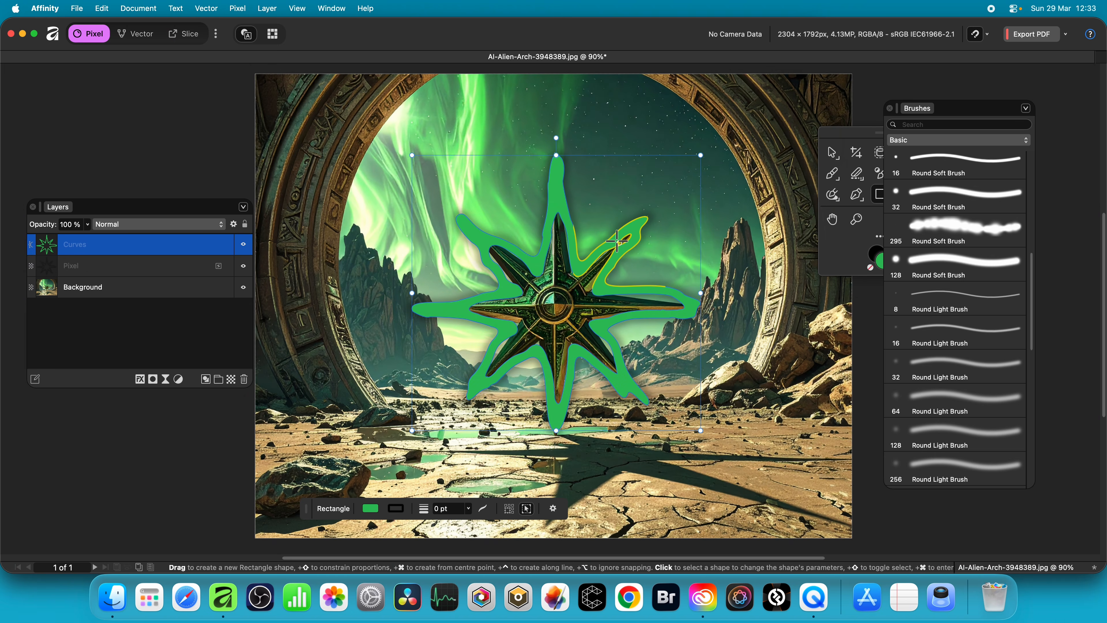